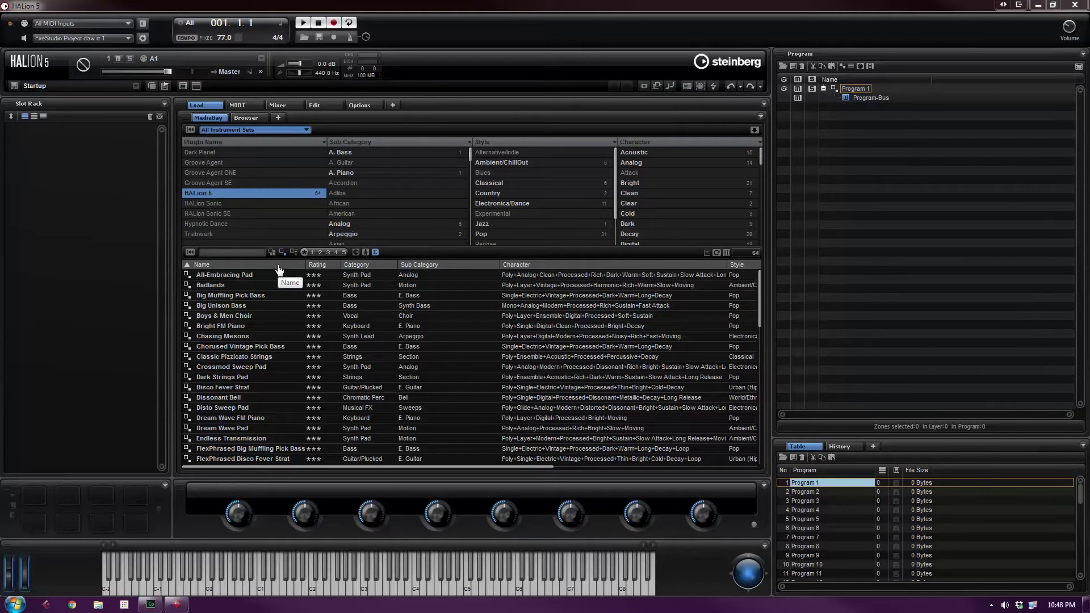
Reset the MediaBay filters so every preset is listed, then show the empty undo History page.
{"action": "left_click", "coordinate": [66, 160]}
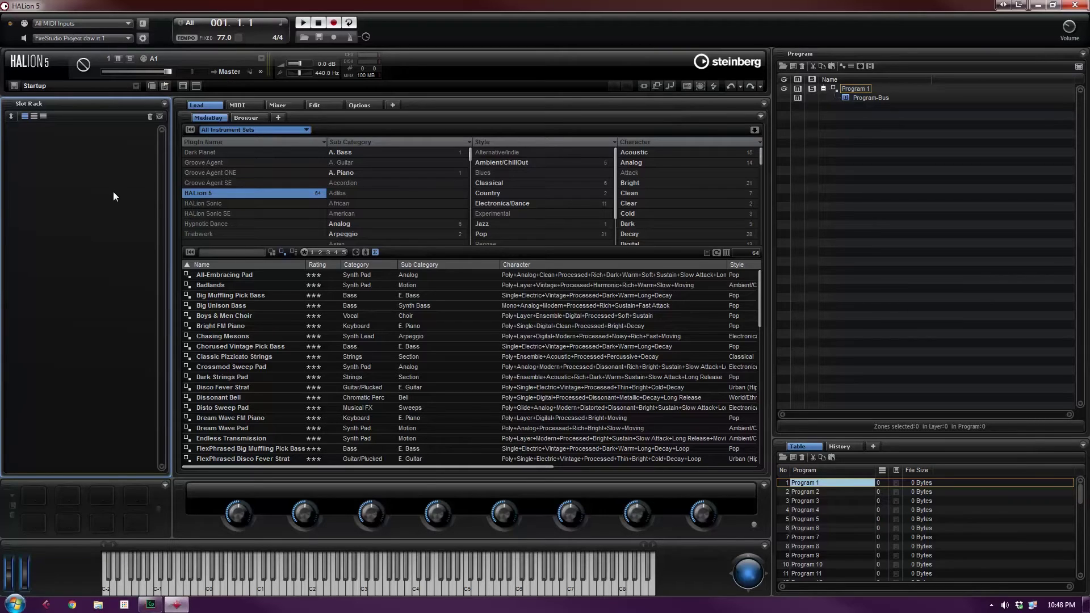
{"action": "left_click", "coordinate": [444, 194]}
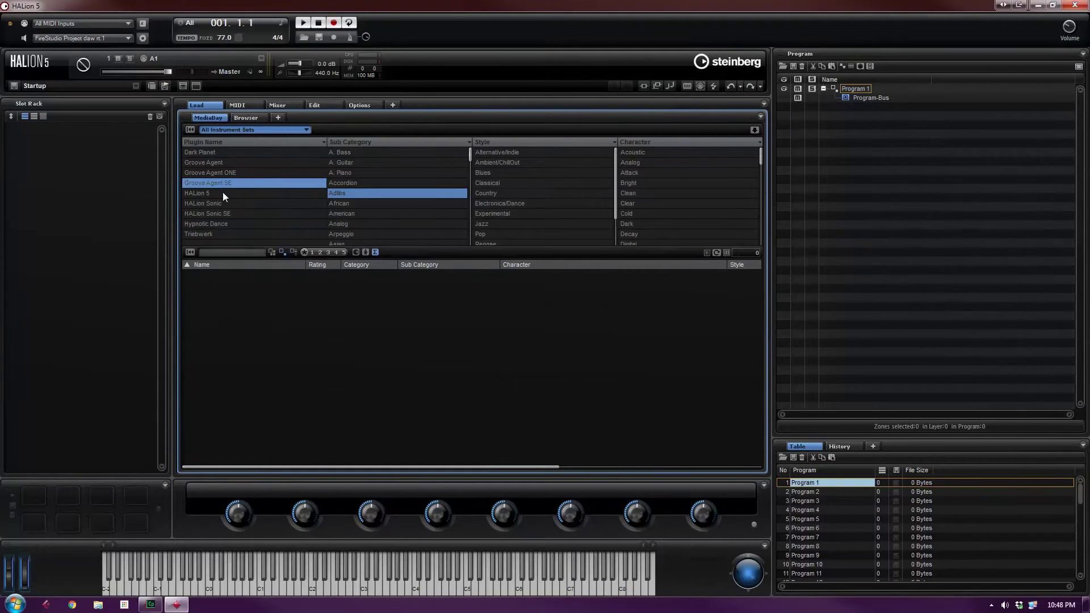
{"action": "left_click", "coordinate": [187, 131]}
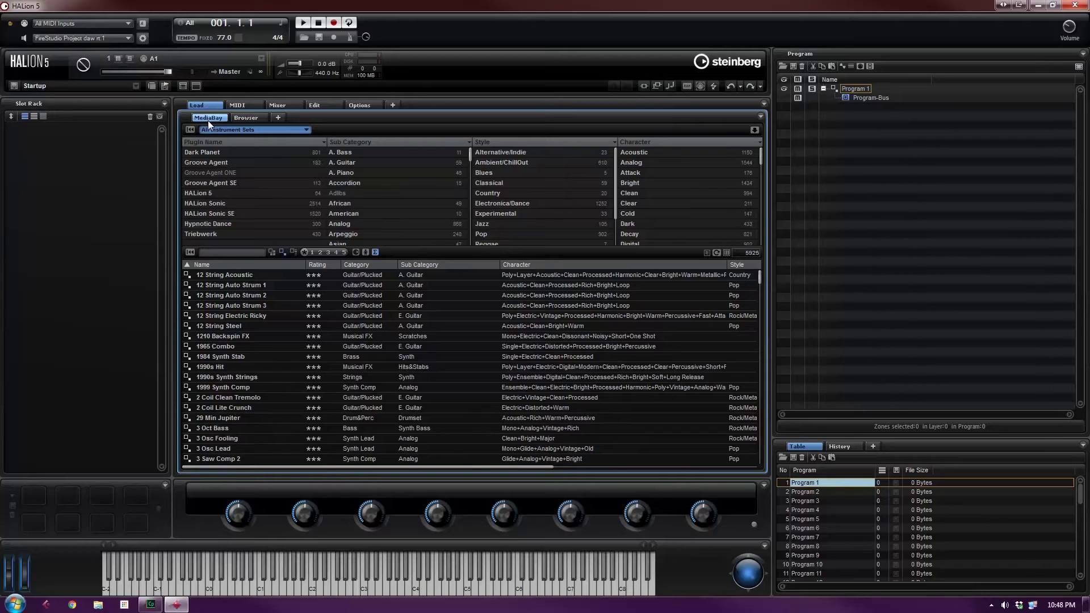
{"action": "left_click", "coordinate": [908, 189]}
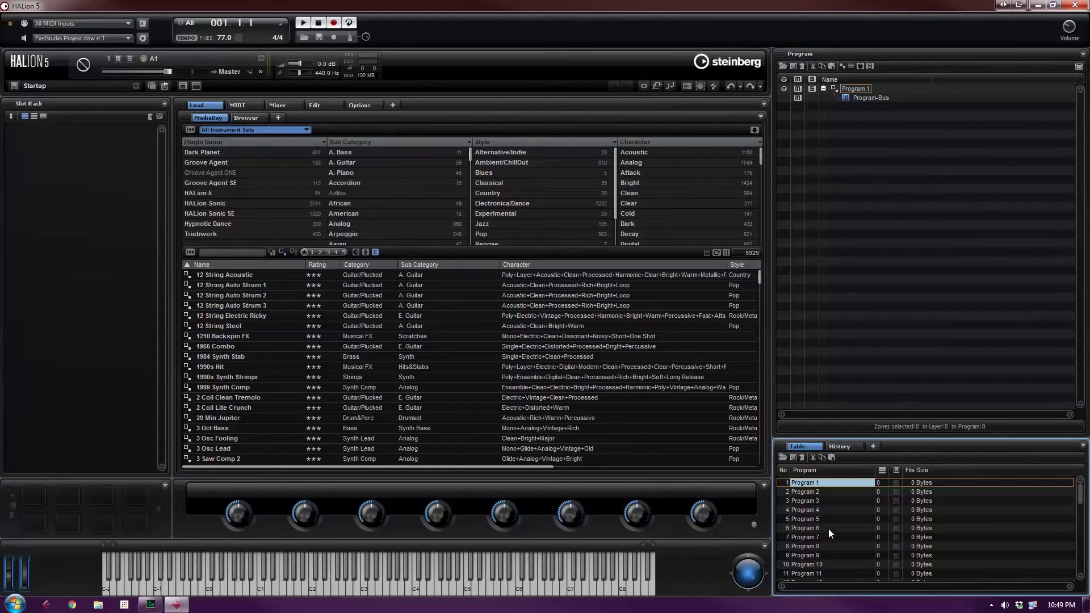
{"action": "left_click", "coordinate": [846, 446]}
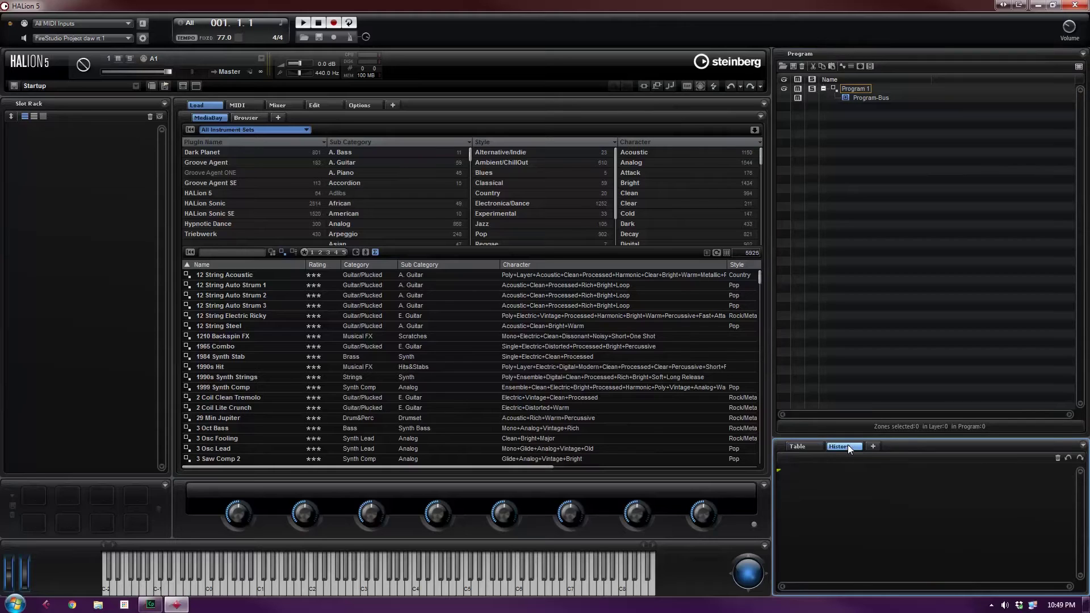
Bring back the program table in the lower-right panel and focus the quick-control and keyboard panels.
{"action": "left_click", "coordinate": [798, 447]}
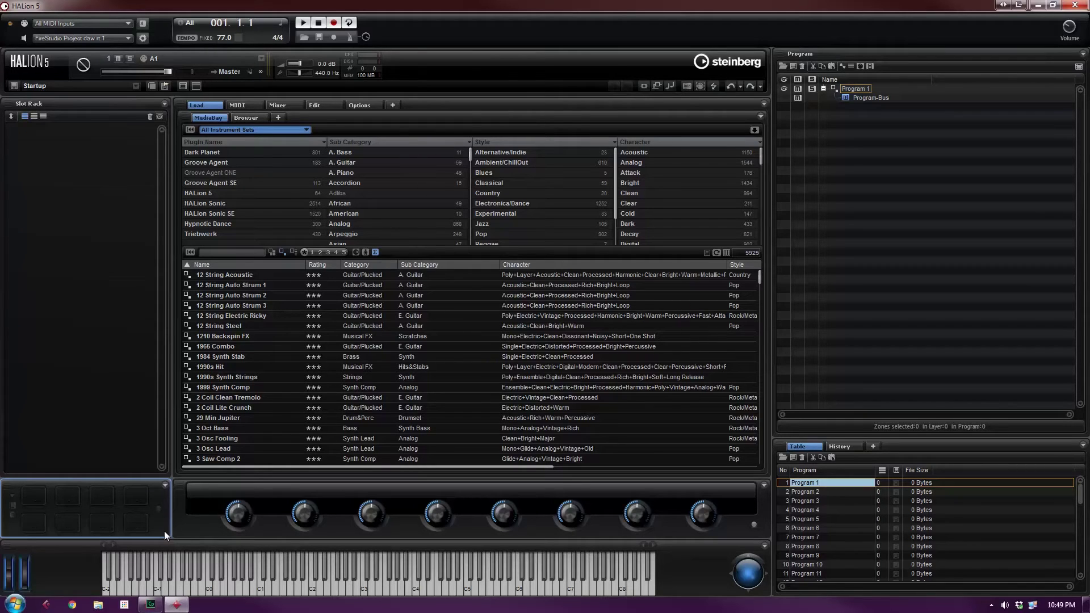
{"action": "left_click", "coordinate": [213, 530]}
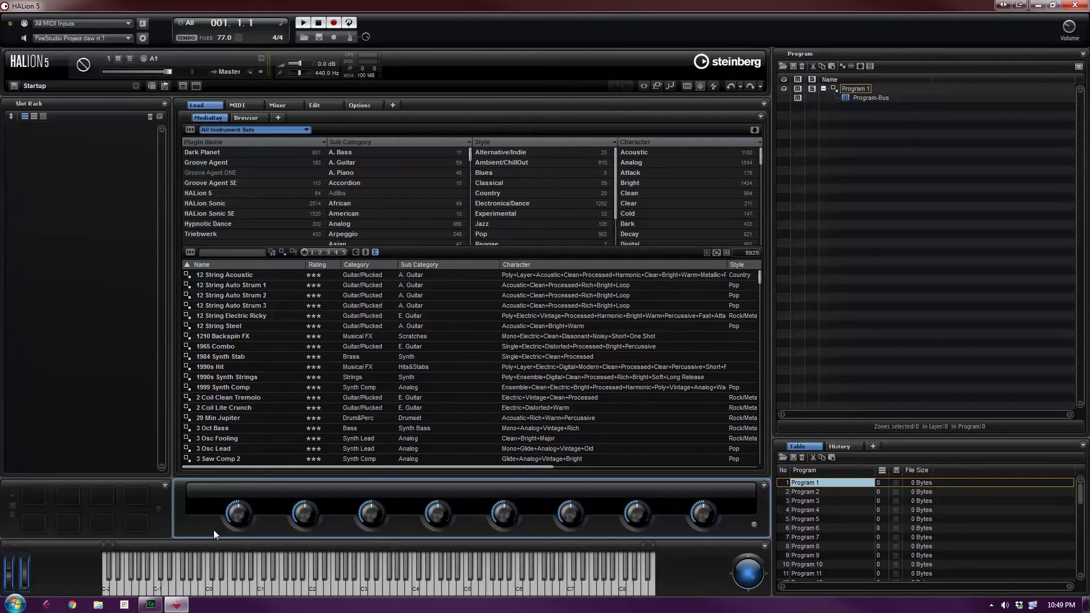
{"action": "left_click", "coordinate": [692, 585]}
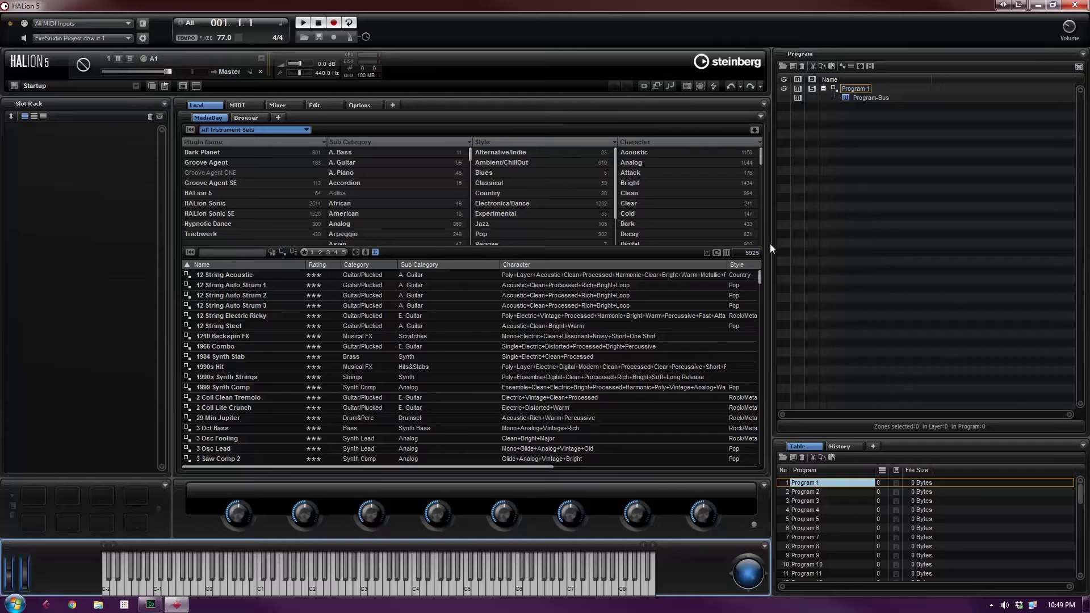
Narrow the Program panel and Slot Rack to widen the MediaBay, and enlarge the on-screen keyboard.
{"action": "left_click_drag", "start_coordinate": [771, 245], "coordinate": [874, 240]}
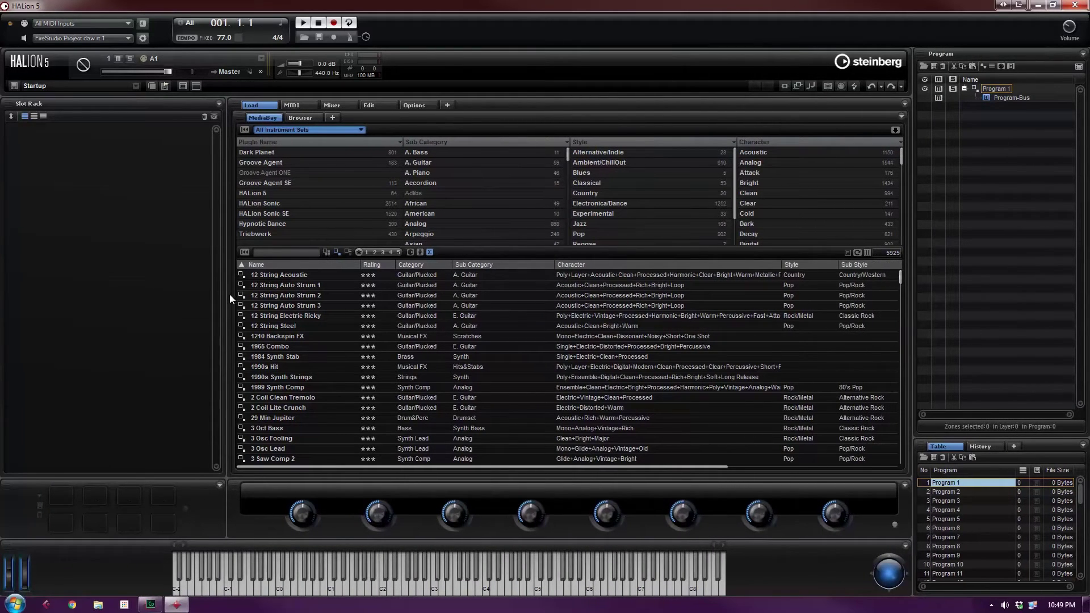
{"action": "left_click_drag", "start_coordinate": [227, 294], "coordinate": [195, 375]}
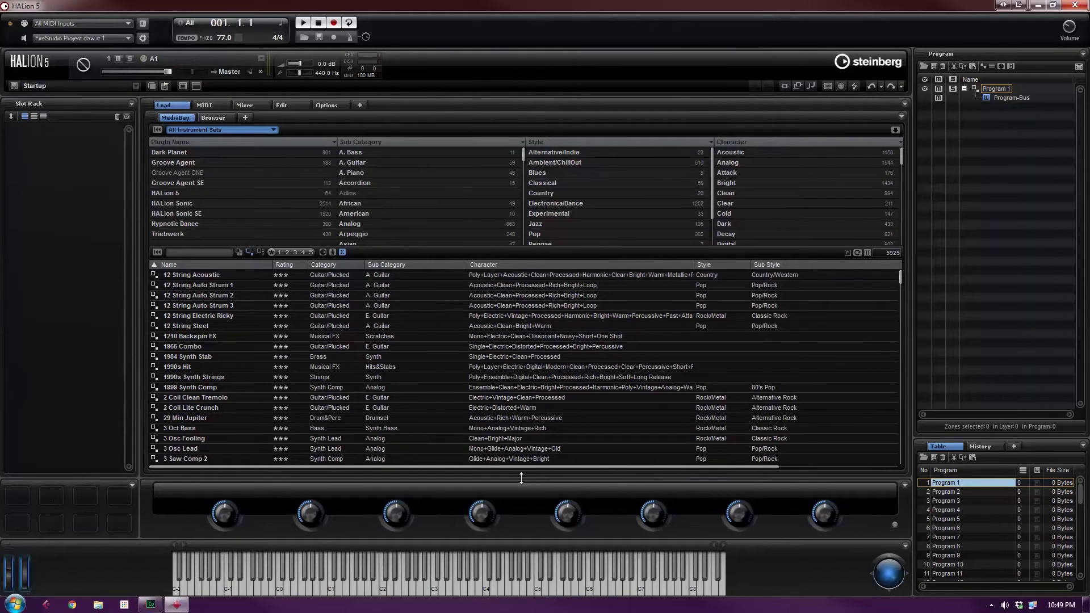
{"action": "left_click_drag", "start_coordinate": [521, 478], "coordinate": [531, 432]}
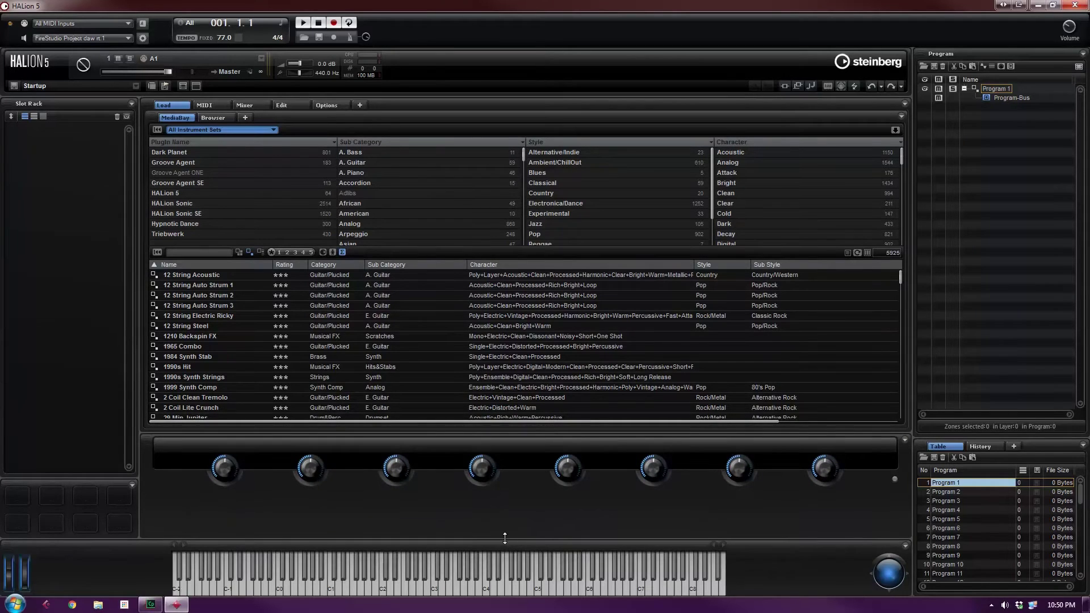
{"action": "mouse_move", "coordinate": [505, 539]}
{"action": "left_mouse_down"}
{"action": "mouse_move", "coordinate": [513, 487]}
{"action": "mouse_move", "coordinate": [511, 541]}
{"action": "mouse_move", "coordinate": [515, 529]}
{"action": "left_mouse_up"}
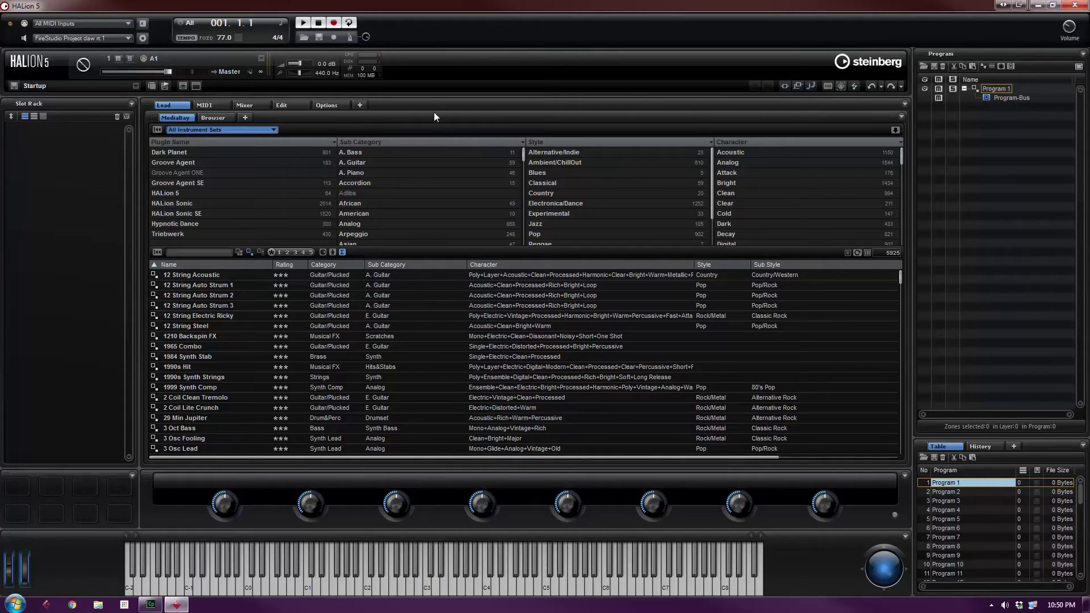
Cycle through the MIDI, Mixer, Edit and Load pages twice, finishing on the Options page.
{"action": "left_click", "coordinate": [220, 108]}
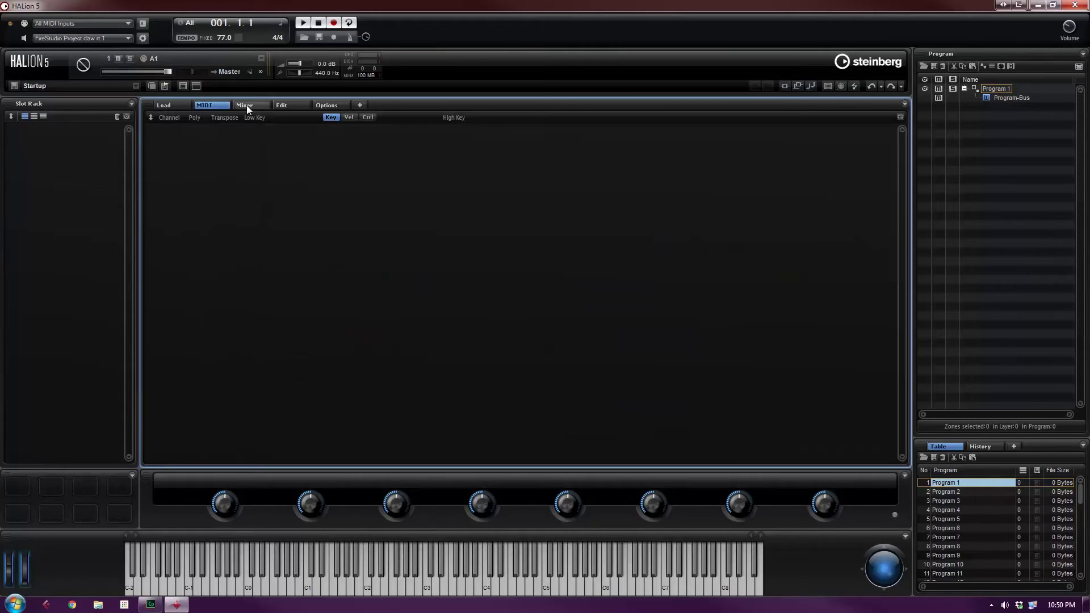
{"action": "left_click", "coordinate": [246, 105]}
{"action": "left_click", "coordinate": [281, 105]}
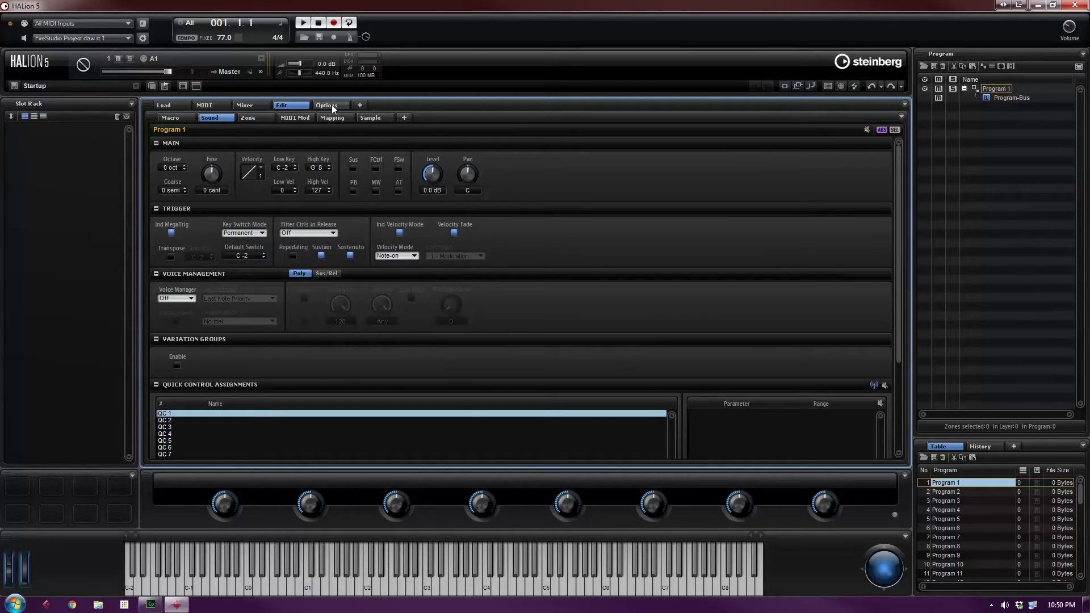
{"action": "left_click", "coordinate": [331, 105]}
{"action": "left_click", "coordinate": [180, 105]}
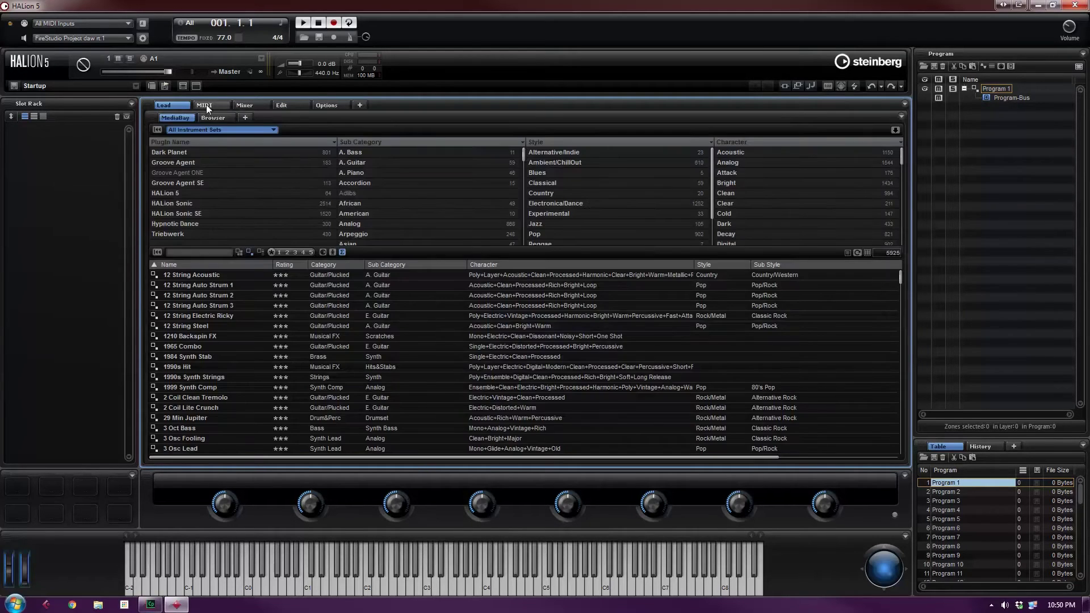
{"action": "left_click", "coordinate": [207, 108]}
{"action": "left_click", "coordinate": [247, 104]}
{"action": "left_click", "coordinate": [287, 107]}
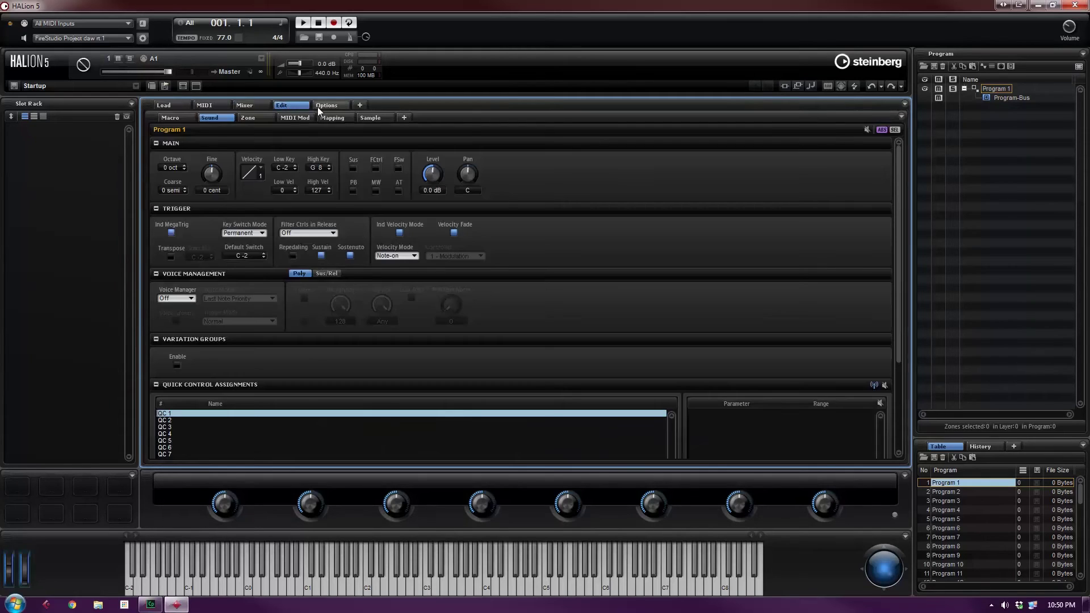
{"action": "left_click", "coordinate": [319, 107]}
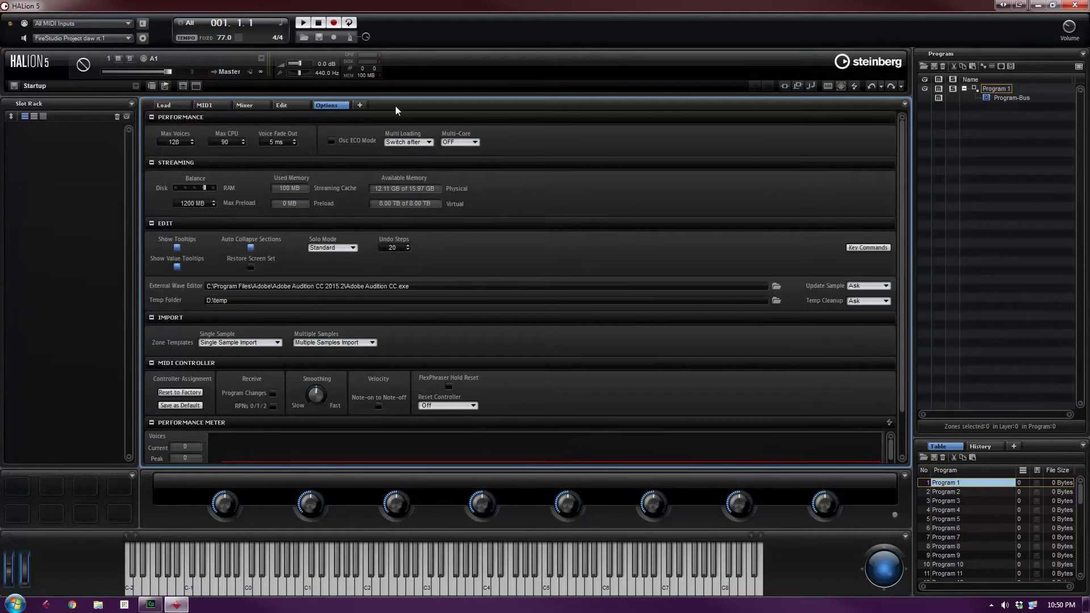
{"action": "left_click", "coordinate": [359, 105]}
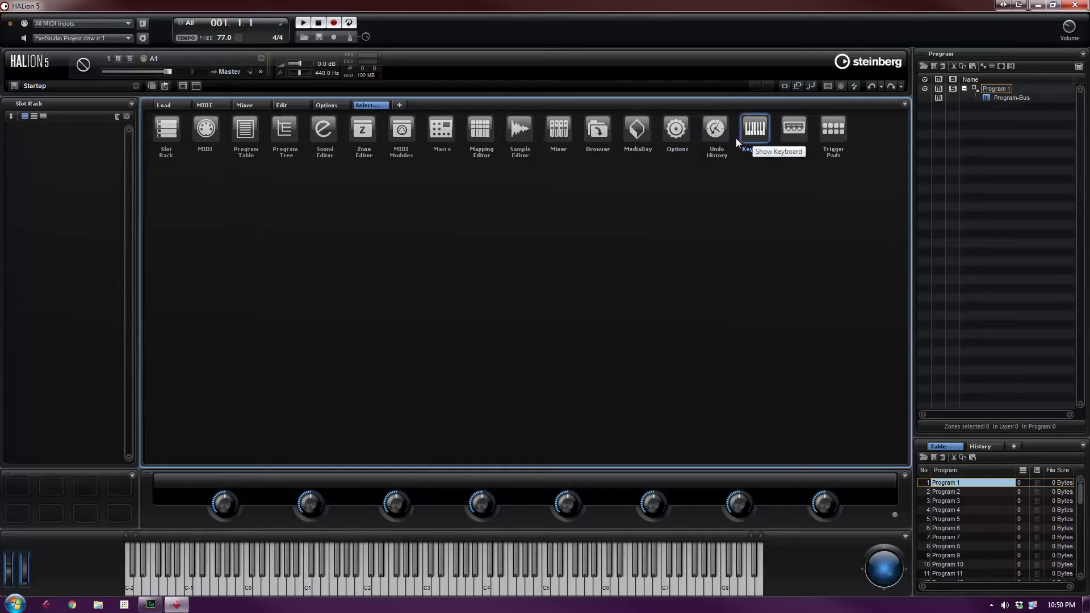
{"action": "left_click", "coordinate": [717, 132]}
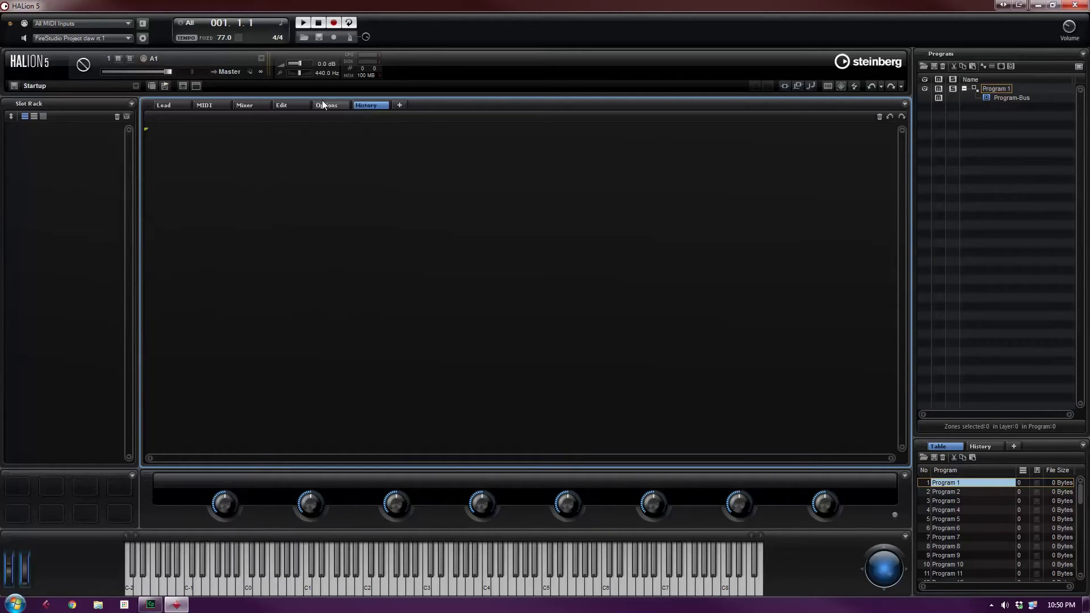
{"action": "left_click", "coordinate": [288, 105]}
{"action": "left_click", "coordinate": [244, 105]}
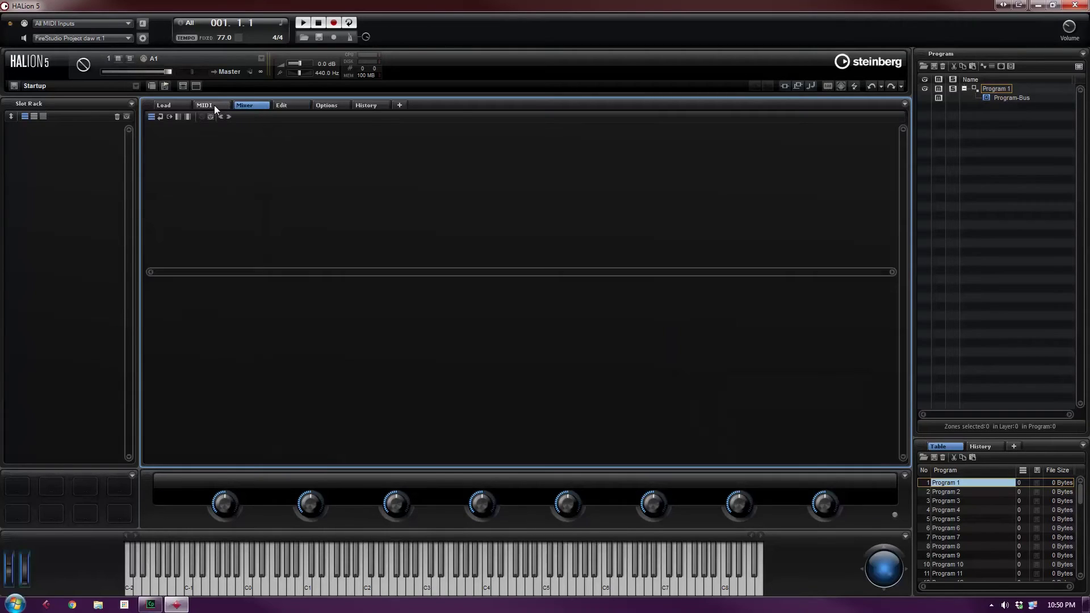
{"action": "left_click", "coordinate": [213, 104]}
{"action": "left_click", "coordinate": [175, 107]}
{"action": "left_click", "coordinate": [368, 105]}
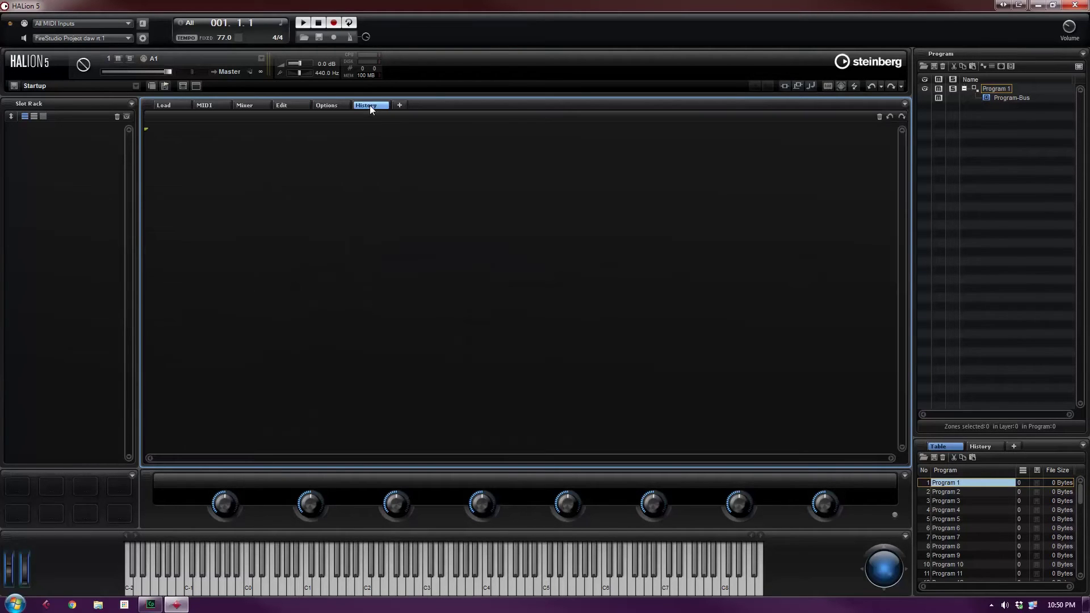
{"action": "right_click", "coordinate": [372, 109]}
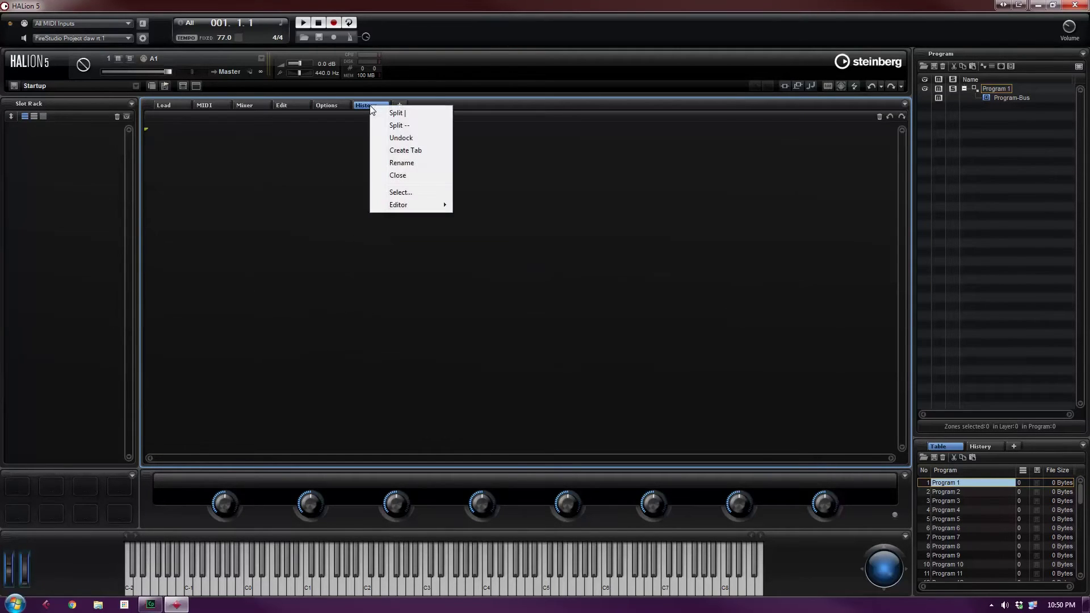
{"action": "left_click", "coordinate": [414, 175]}
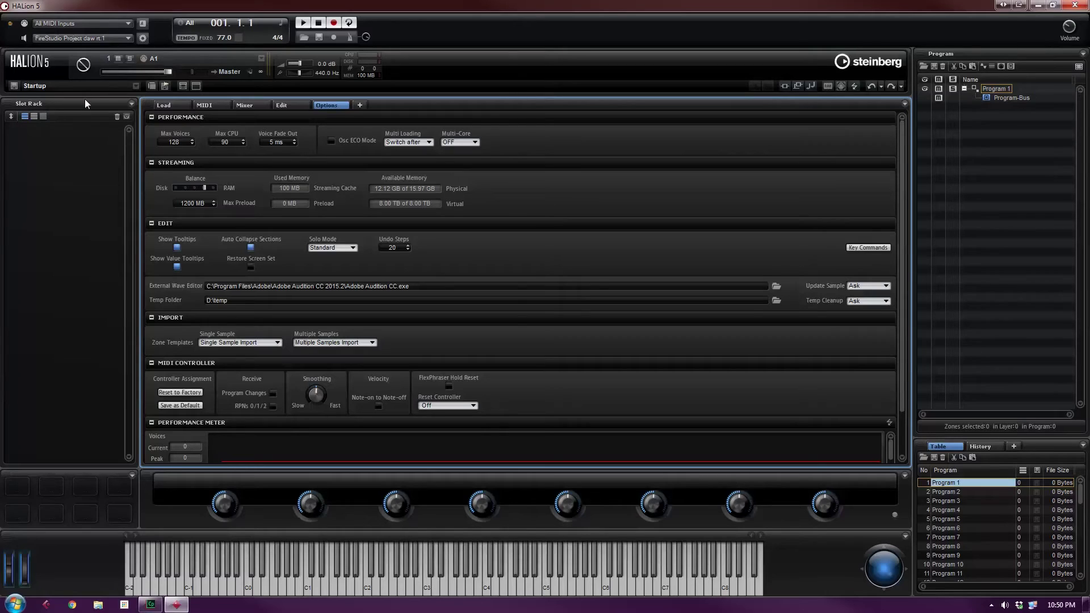
Split the editor area into two side-by-side panes and put the undo History editor in the empty one.
{"action": "left_click", "coordinate": [117, 103]}
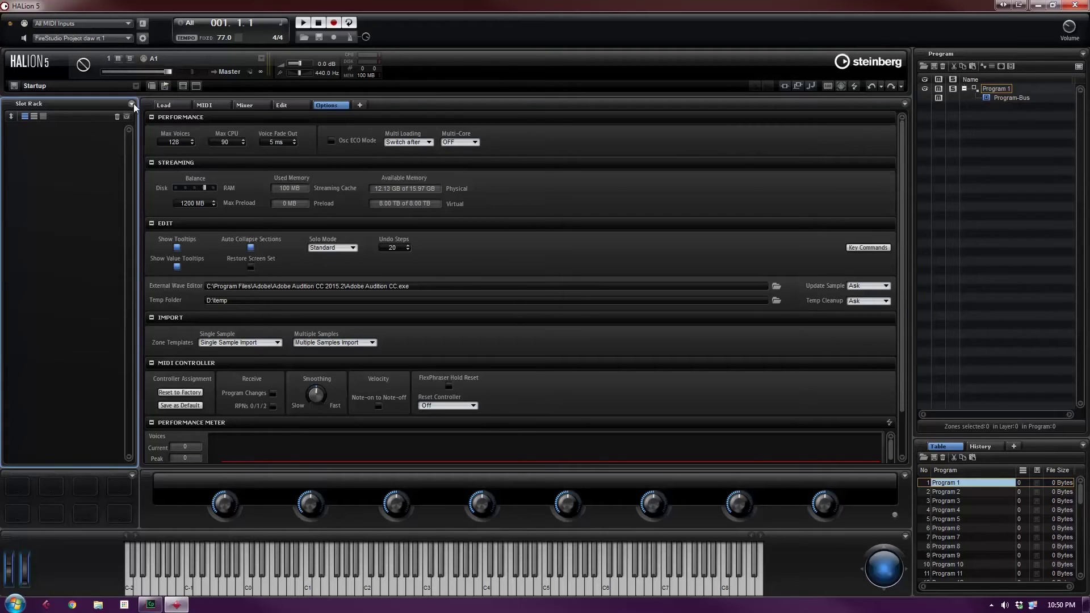
{"action": "left_click", "coordinate": [744, 130]}
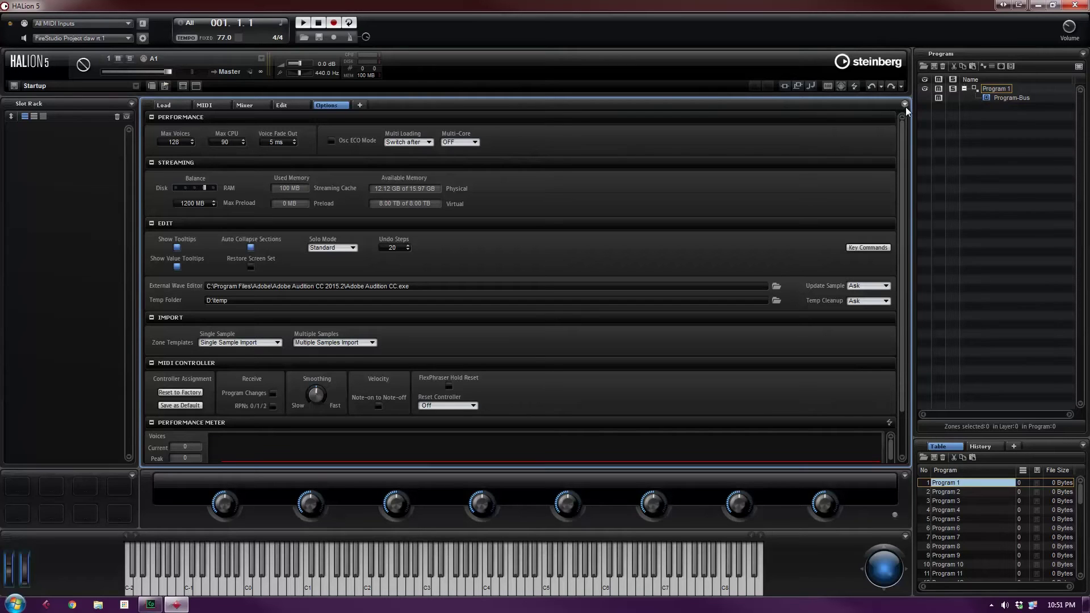
{"action": "left_click", "coordinate": [905, 104]}
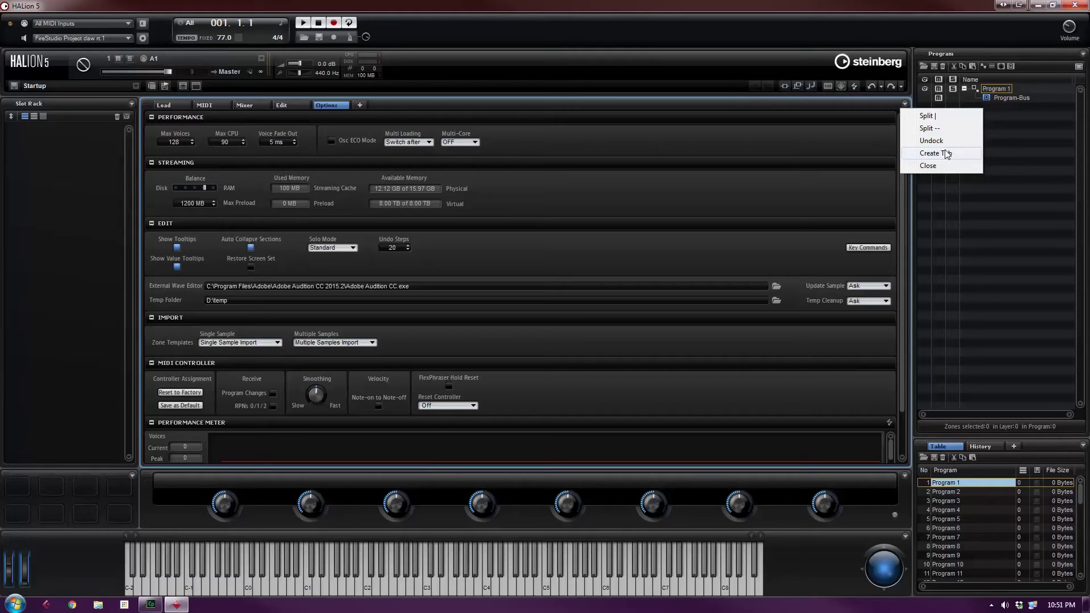
{"action": "left_click", "coordinate": [950, 118]}
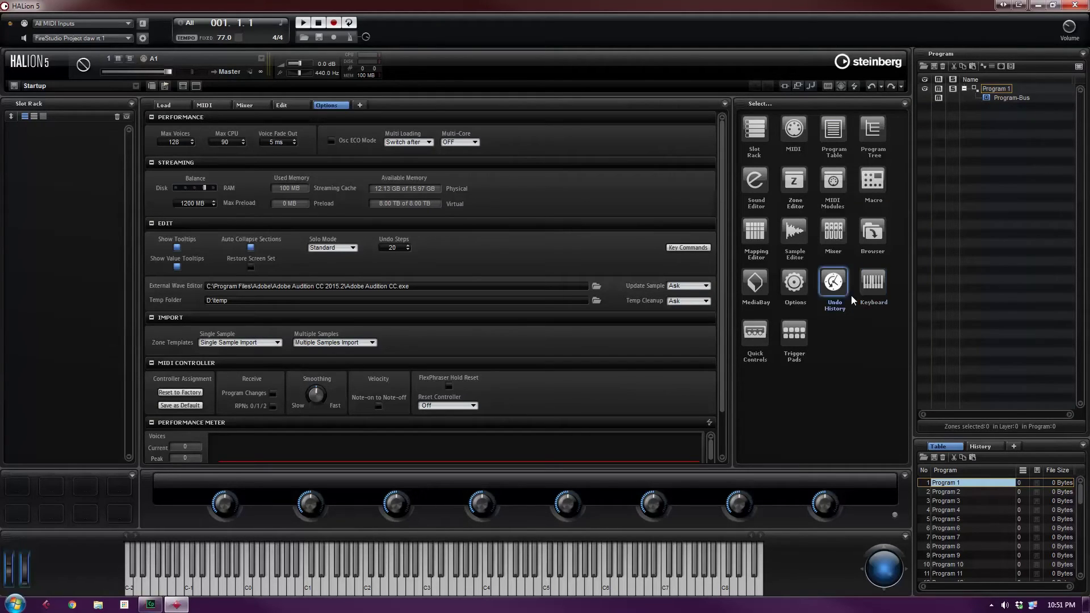
{"action": "left_click", "coordinate": [834, 284]}
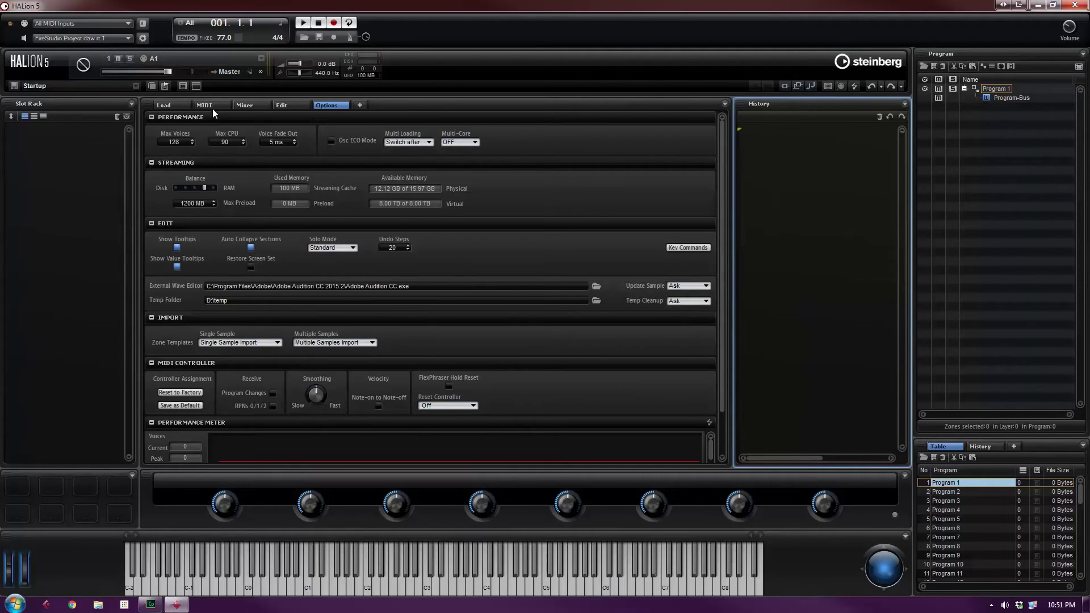
{"action": "left_click", "coordinate": [177, 107]}
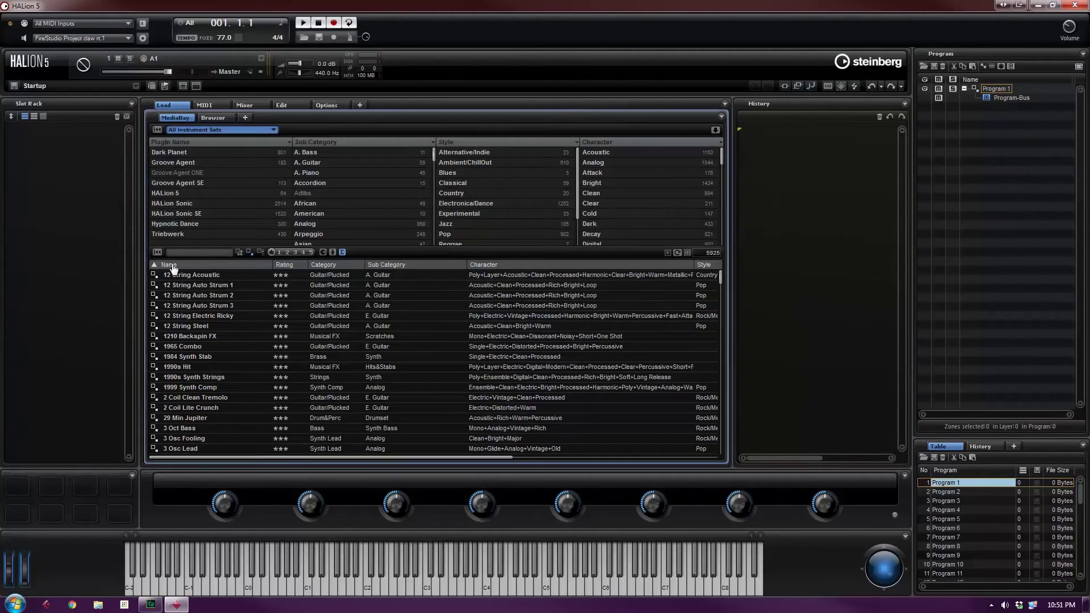
Drag 12 String Acoustic, 1990s Hit and 29 Min Jupiter from the MediaBay into the Slot Rack.
{"action": "left_click_drag", "start_coordinate": [199, 275], "coordinate": [98, 267]}
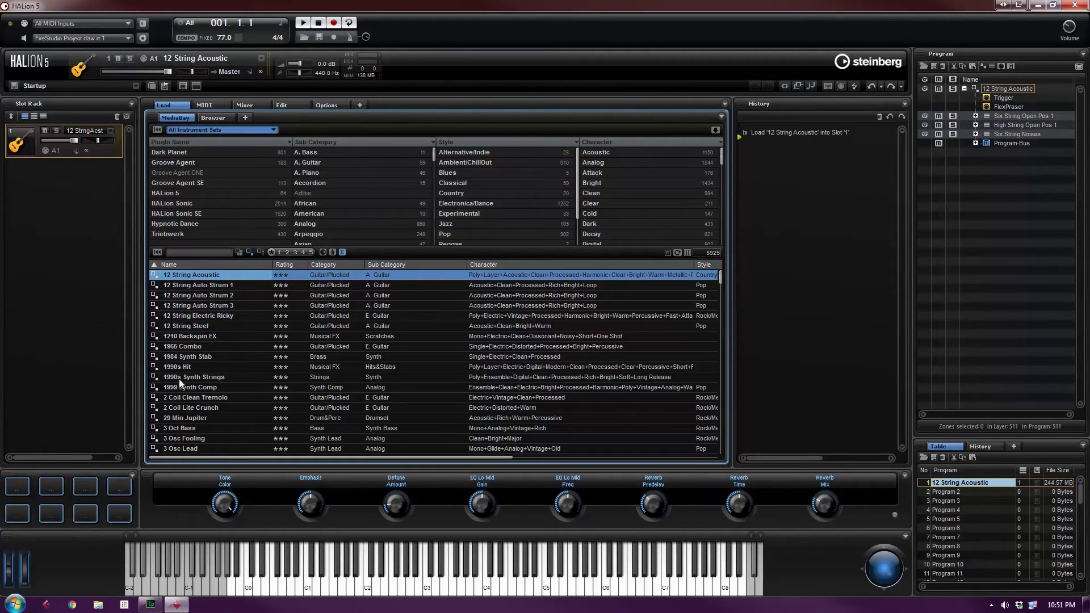
{"action": "left_click_drag", "start_coordinate": [178, 367], "coordinate": [98, 322]}
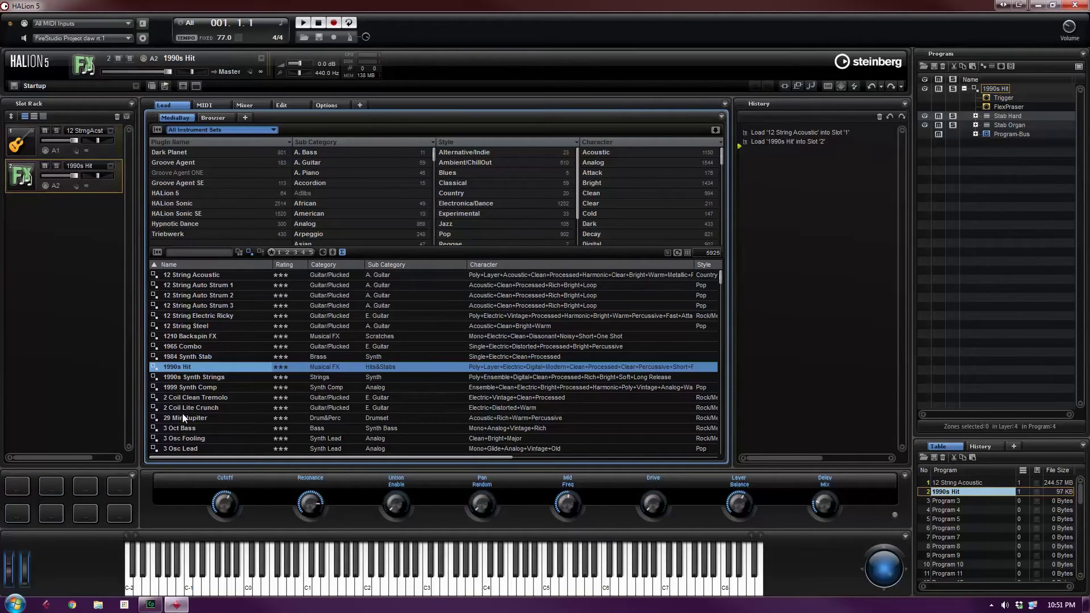
{"action": "left_click_drag", "start_coordinate": [182, 417], "coordinate": [193, 374]}
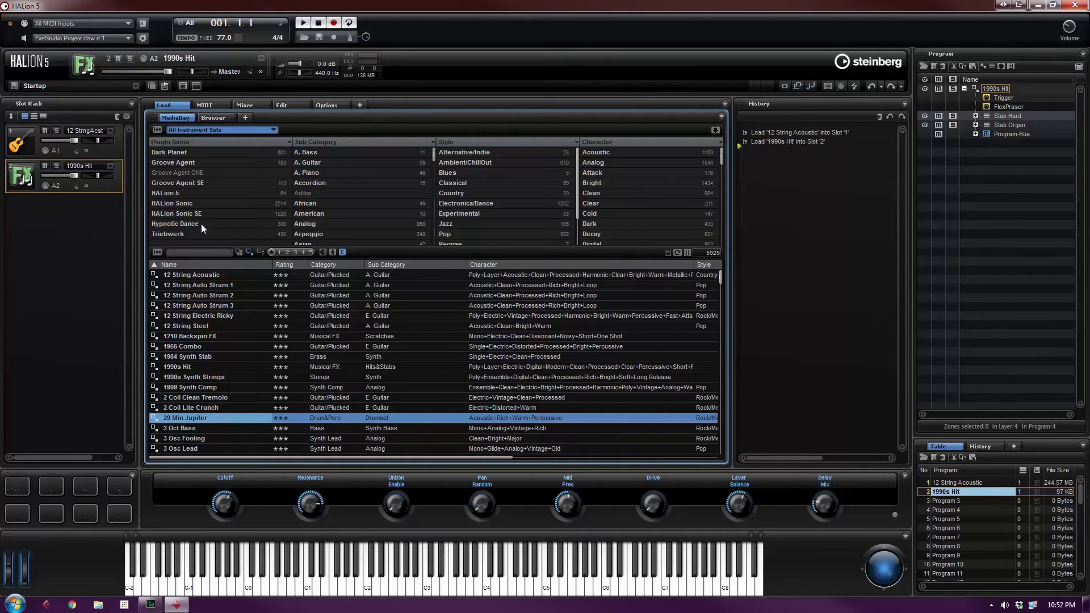
Filter presets to HALion 5, Sonic, Sonic SE, Dark Planet, Hypnotic Dance and Triebwerk.
{"action": "left_click", "coordinate": [172, 194]}
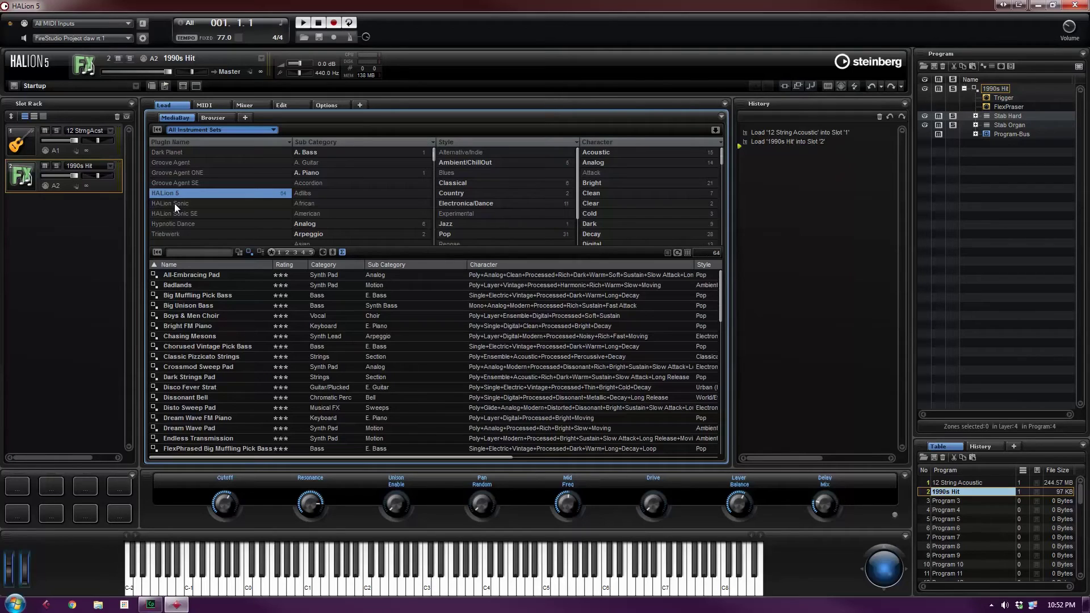
{"action": "left_click", "coordinate": [175, 204]}
{"action": "left_click", "coordinate": [177, 213], "text": "ctrl"}
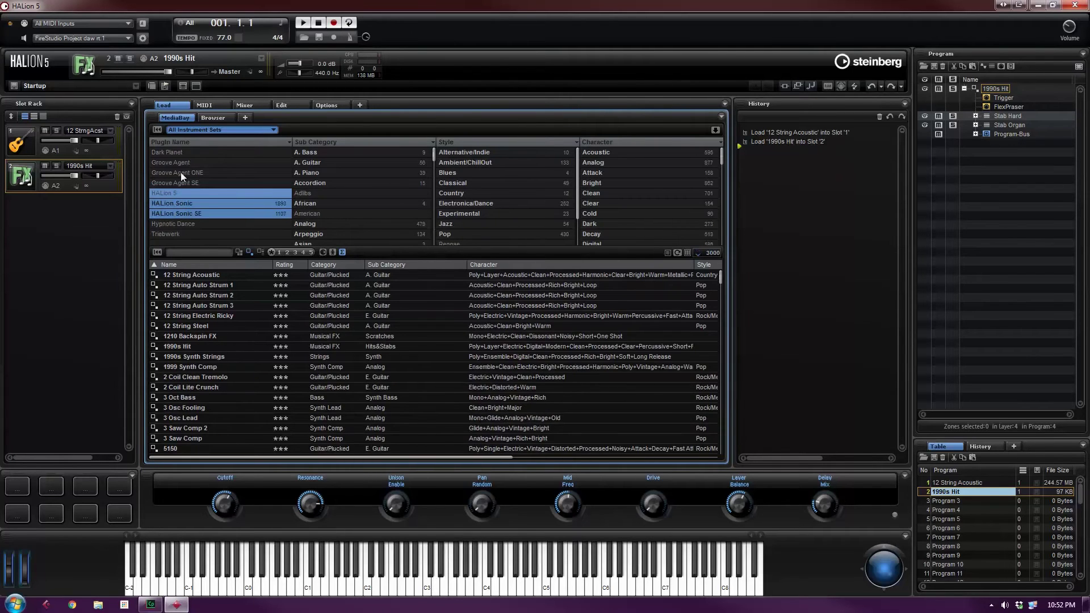
{"action": "left_click", "coordinate": [181, 153], "text": "ctrl"}
{"action": "left_click", "coordinate": [182, 224], "text": "ctrl"}
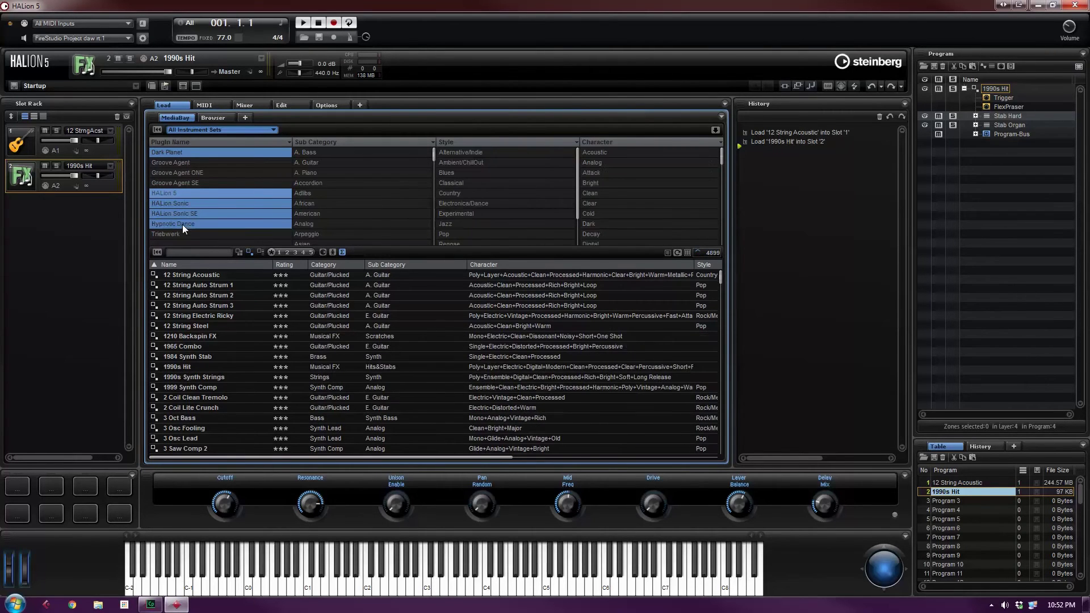
{"action": "left_click", "coordinate": [182, 233], "text": "ctrl"}
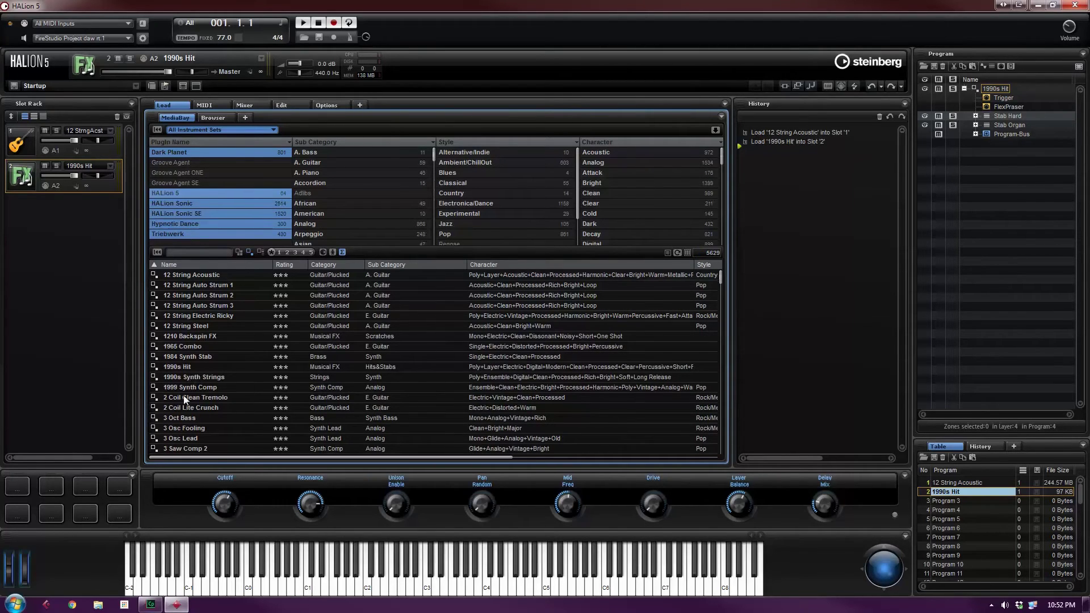
Load 3 Osc Lead, 3 Osc Fooling and 12 String Steel into slots 2–4, then select programs in the table.
{"action": "left_click_drag", "start_coordinate": [179, 438], "coordinate": [69, 175]}
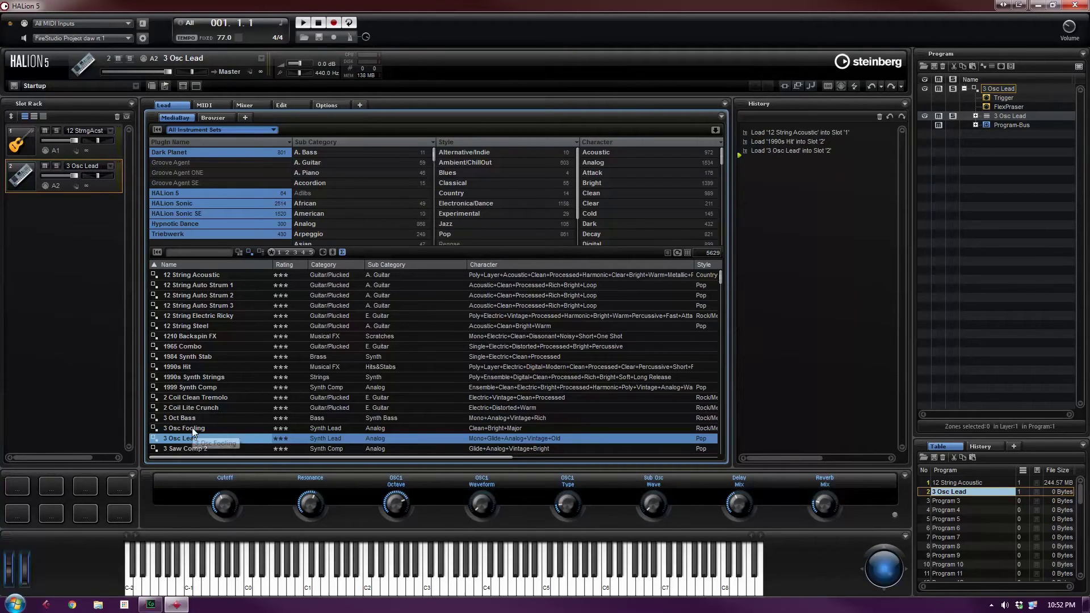
{"action": "left_click_drag", "start_coordinate": [192, 427], "coordinate": [56, 342]}
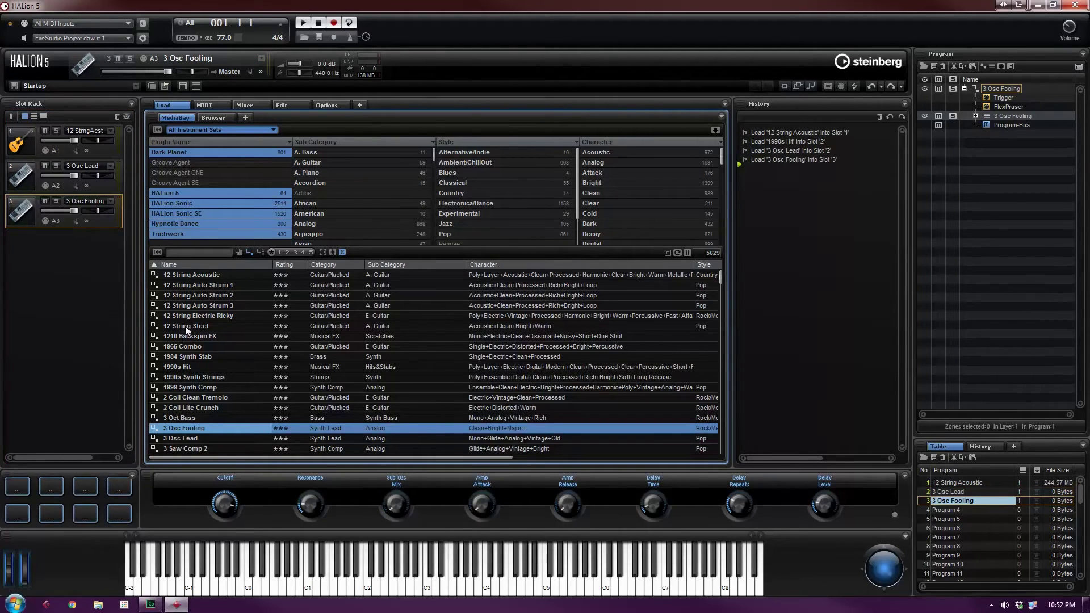
{"action": "left_click_drag", "start_coordinate": [185, 326], "coordinate": [77, 316]}
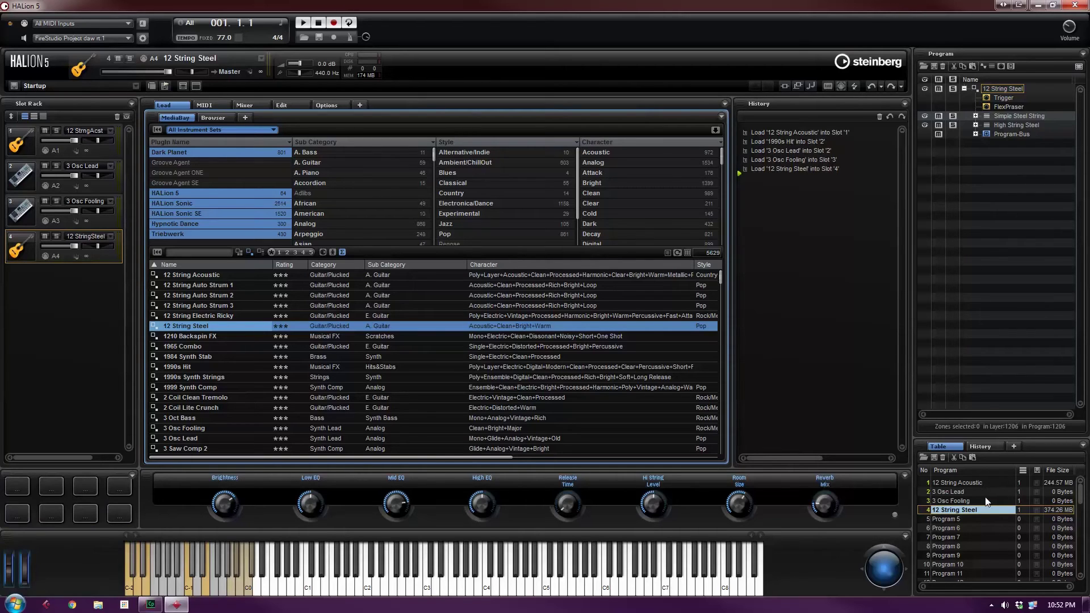
{"action": "left_click", "coordinate": [976, 483]}
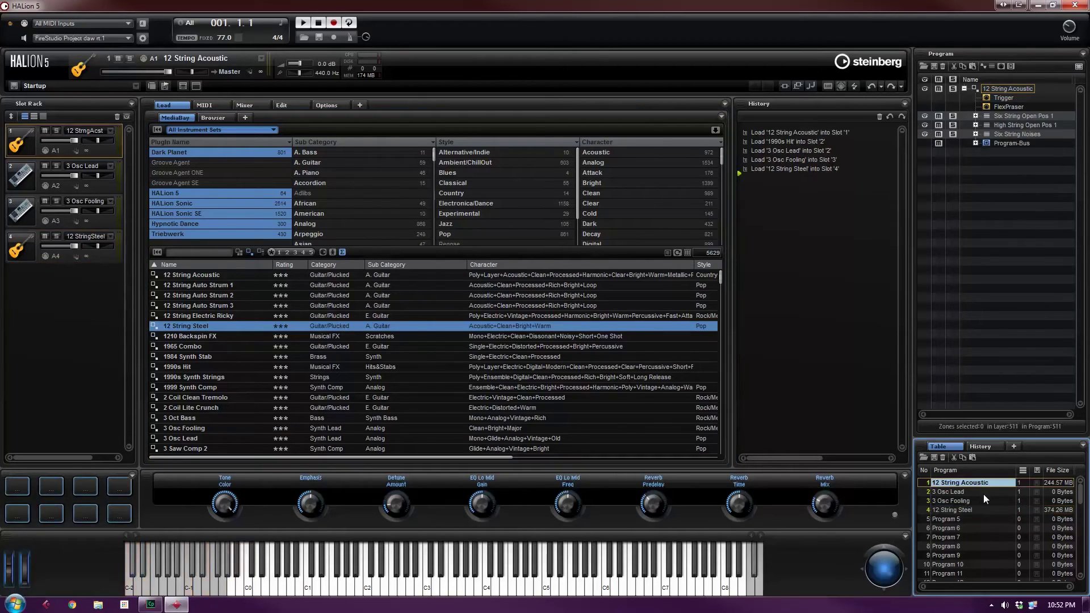
{"action": "left_click", "coordinate": [983, 497]}
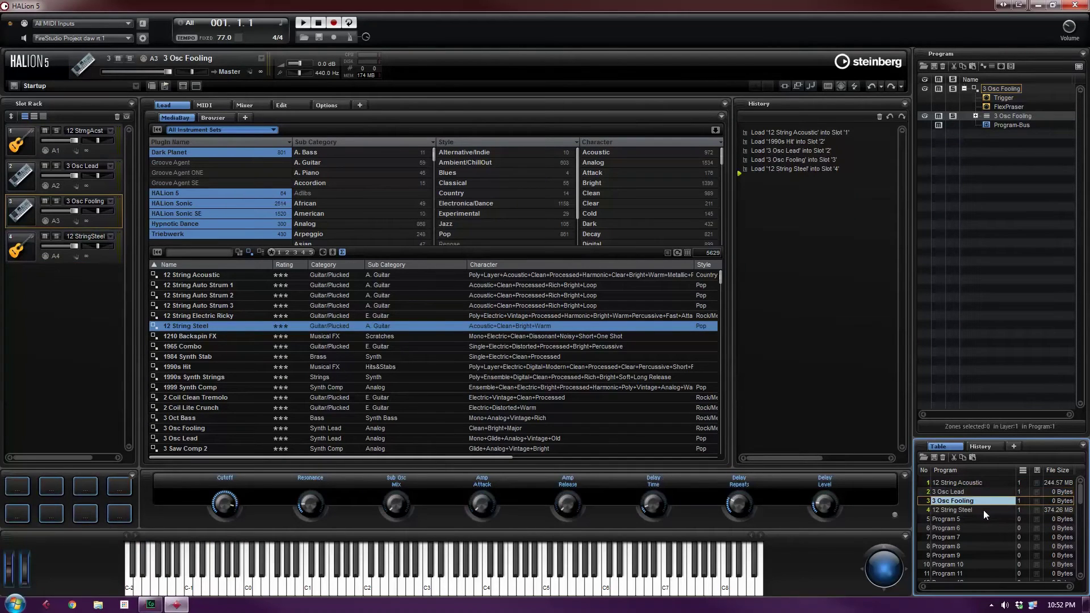
Select each program in the Program Table in turn, ending with 12 String Steel active.
{"action": "left_click", "coordinate": [983, 510]}
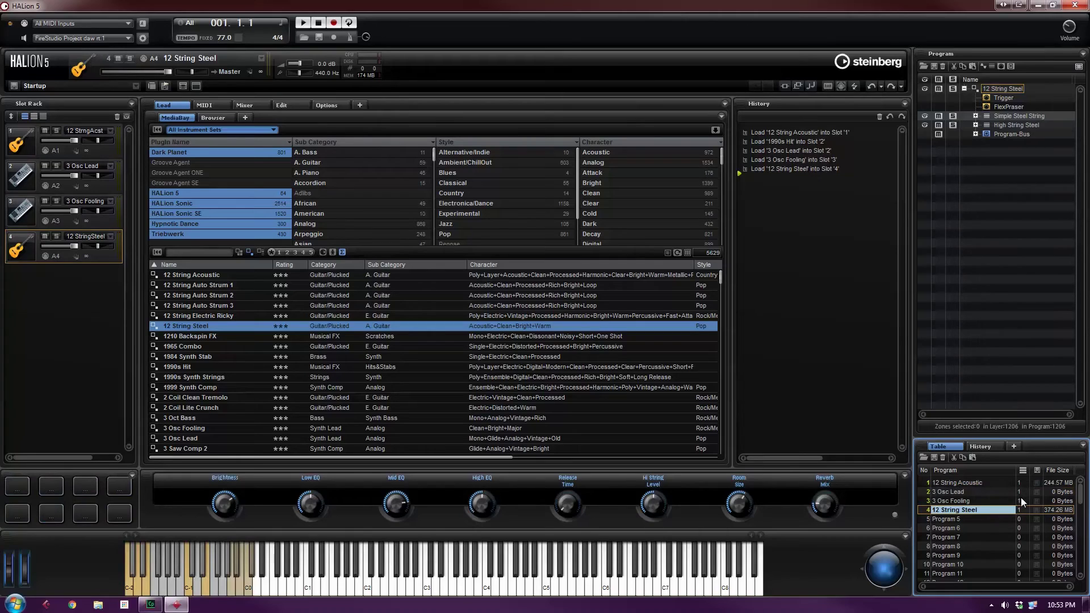
{"action": "left_click", "coordinate": [973, 484]}
{"action": "left_click", "coordinate": [975, 493]}
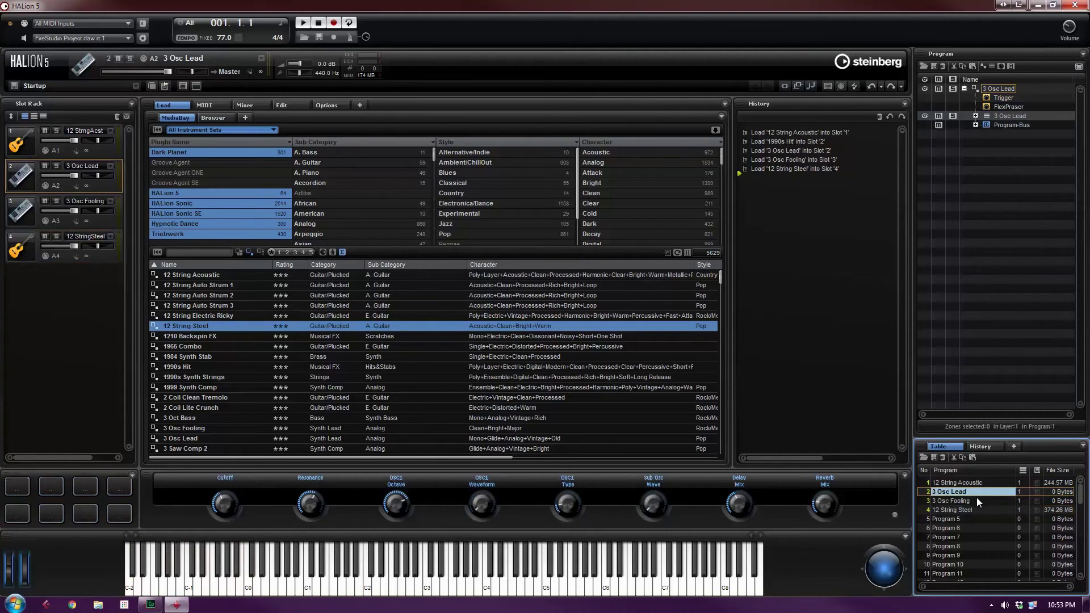
{"action": "left_click", "coordinate": [976, 501]}
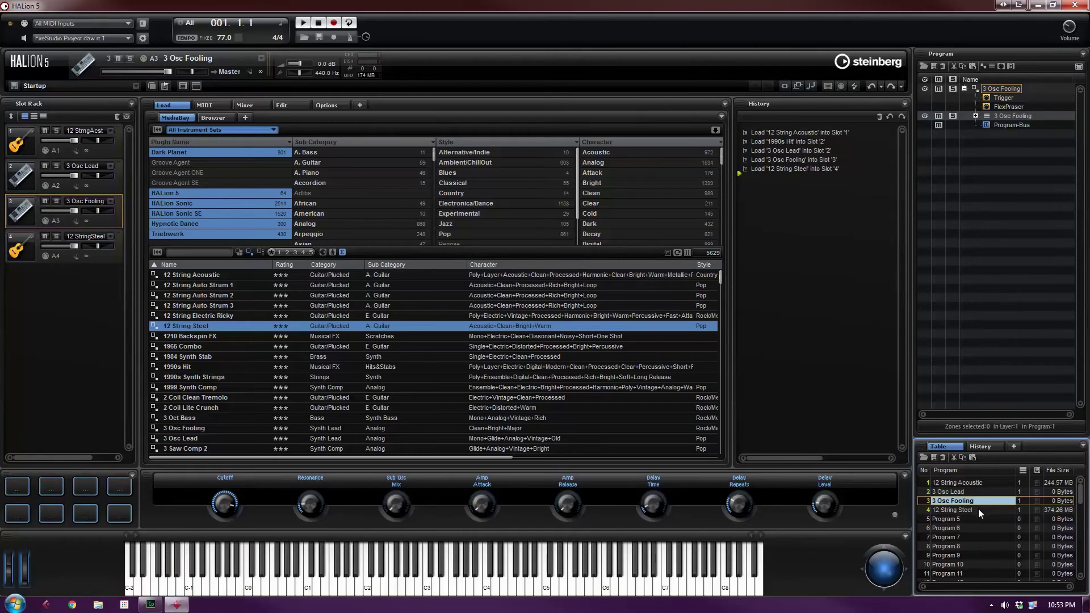
{"action": "left_click", "coordinate": [979, 509]}
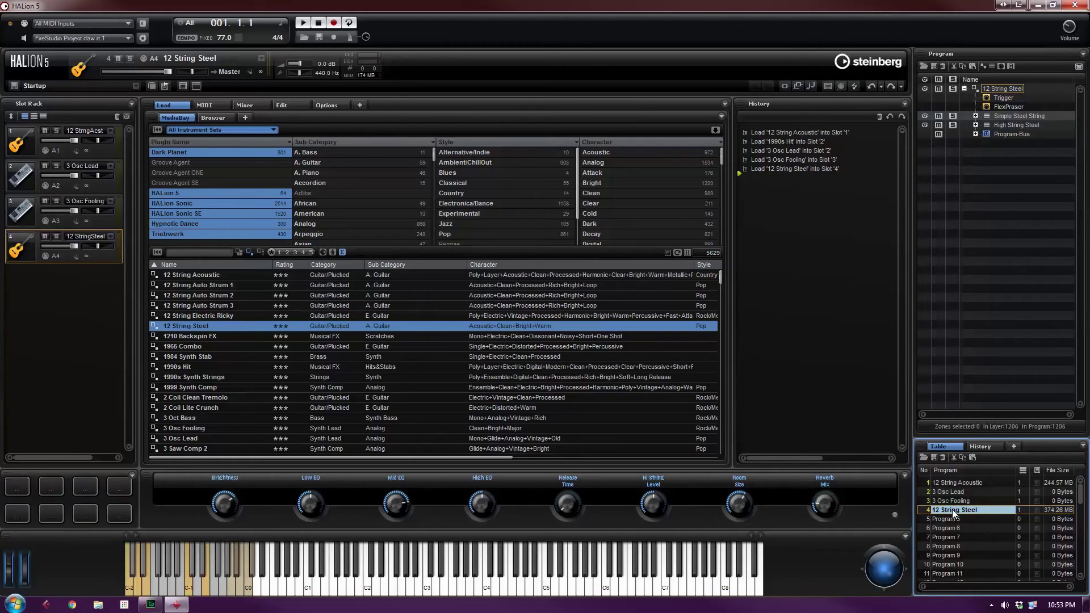
Duplicate 12 String Steel into a new slot 5 and pan it to L36.
{"action": "left_click_drag", "start_coordinate": [955, 514], "coordinate": [45, 345]}
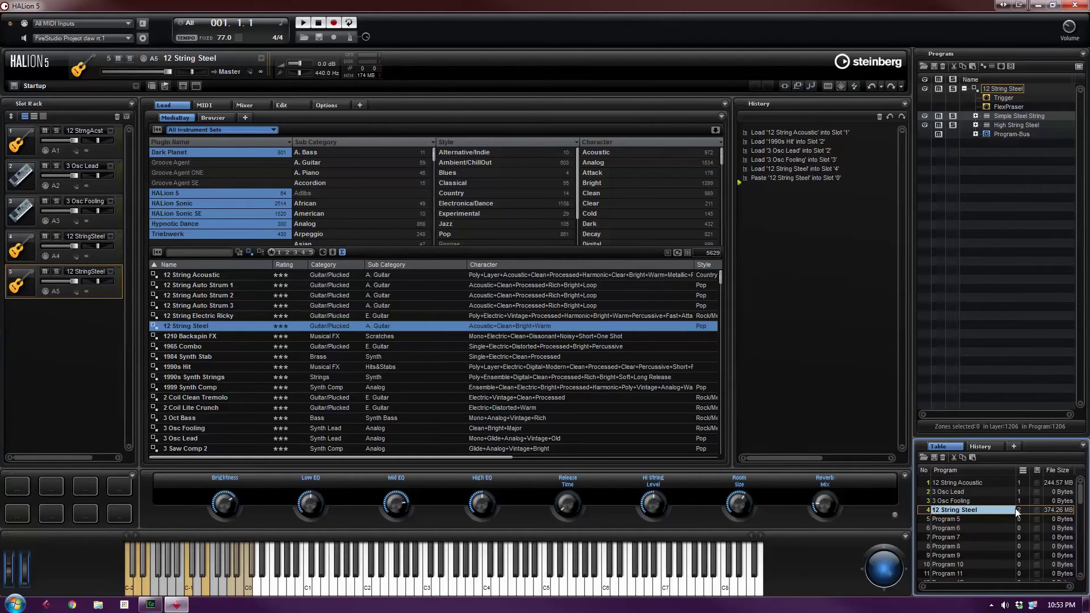
{"action": "left_click", "coordinate": [97, 281]}
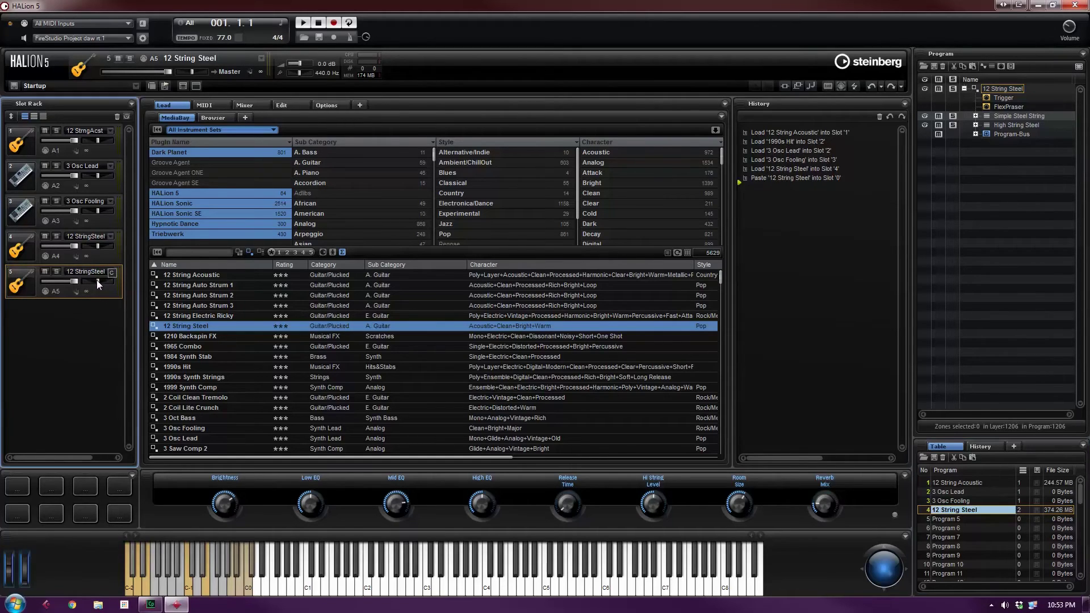
{"action": "left_click_drag", "start_coordinate": [92, 281], "coordinate": [94, 276]}
Revert the session in History to the "Load '3 Osc Lead' into Slot '2'" entry.
{"action": "left_click", "coordinate": [740, 200]}
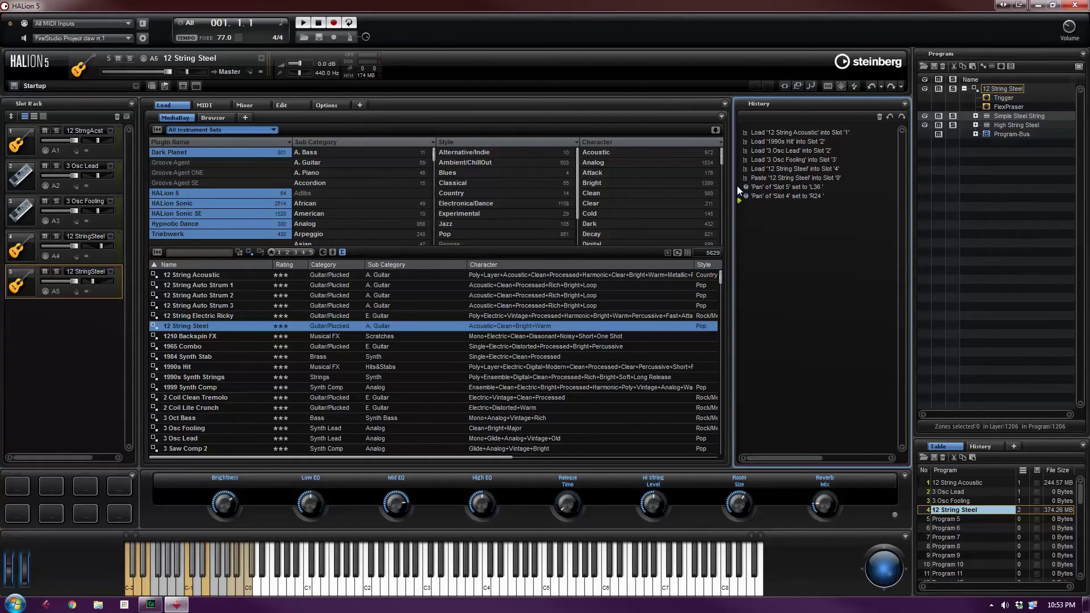
{"action": "left_click", "coordinate": [787, 159]}
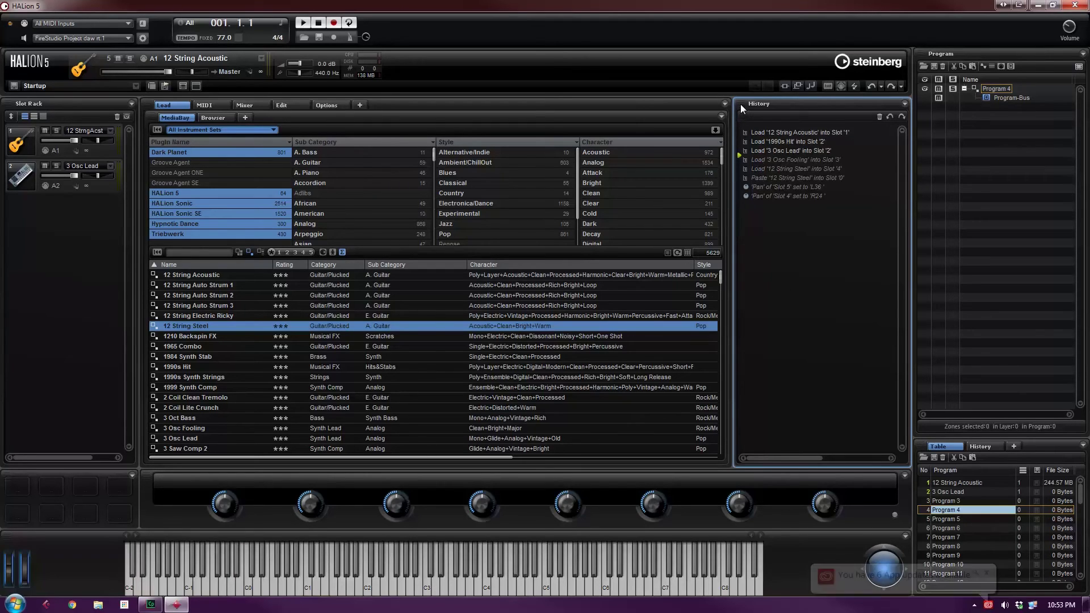
Undock the History into a floating window on the left and close the docked History pane.
{"action": "left_click", "coordinate": [904, 104]}
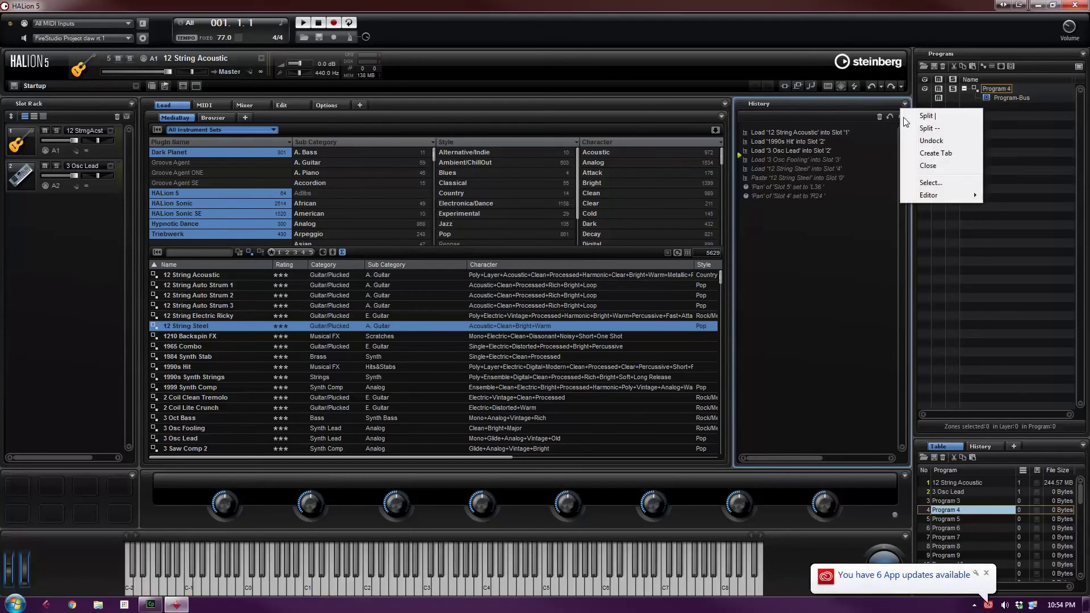
{"action": "left_click", "coordinate": [931, 140]}
{"action": "left_click_drag", "start_coordinate": [804, 105], "coordinate": [145, 91]}
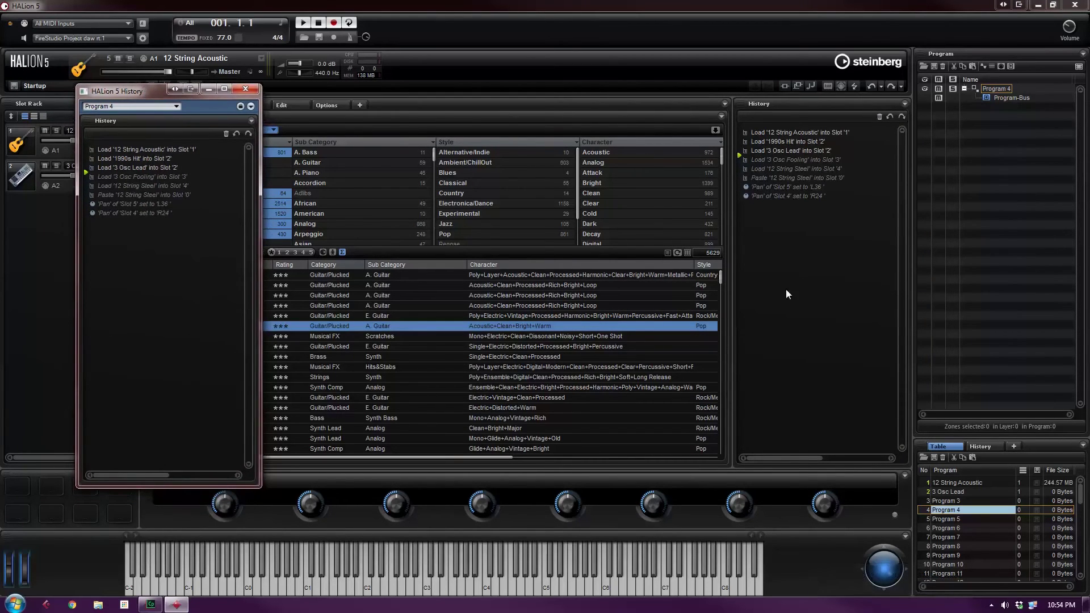
{"action": "left_click", "coordinate": [905, 103]}
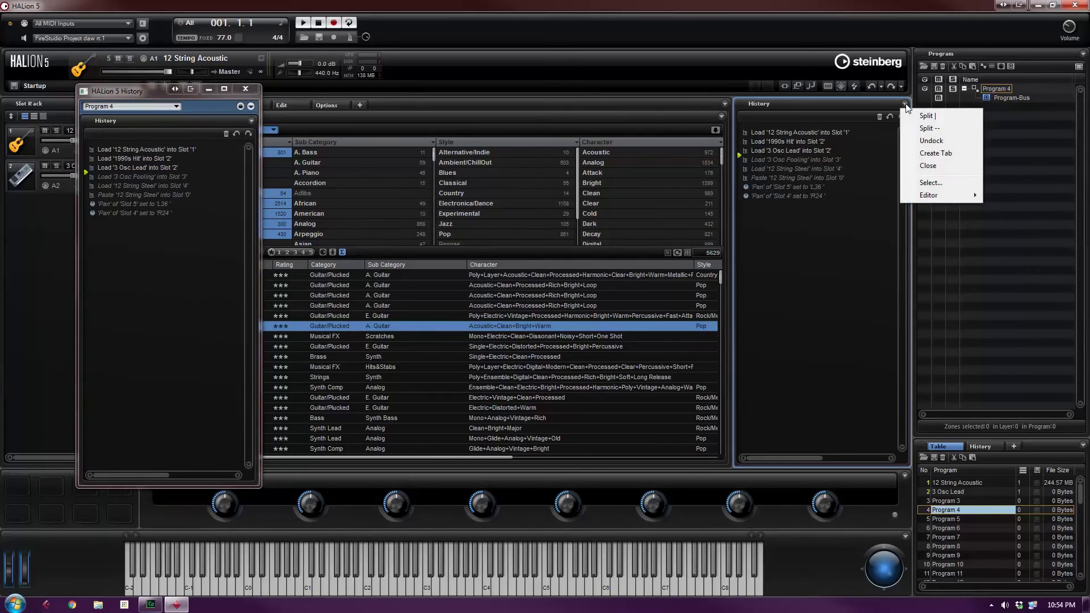
{"action": "left_click", "coordinate": [929, 166]}
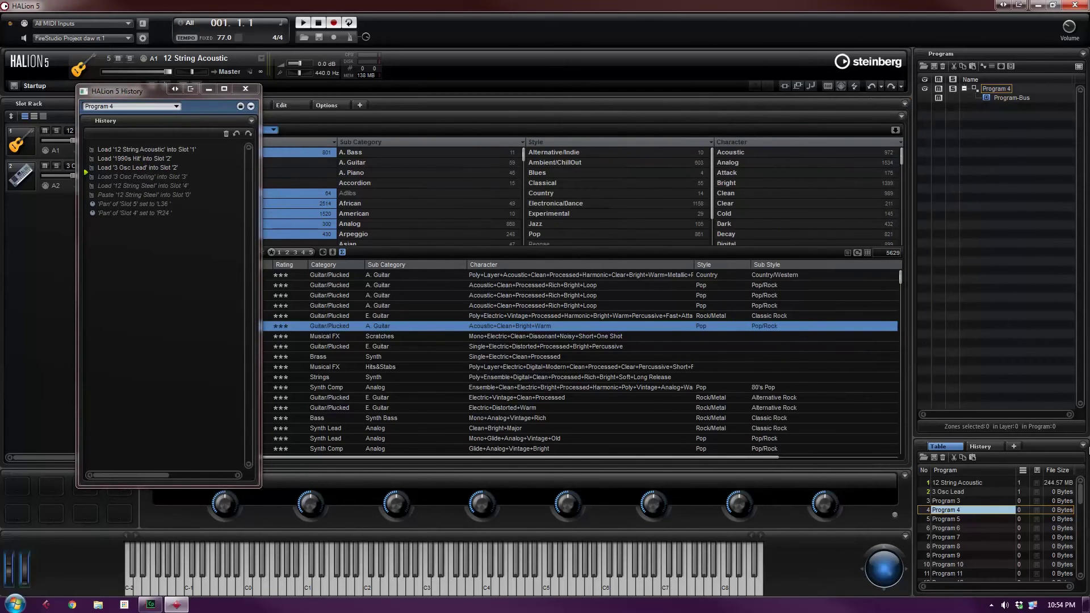
Close the Table tab and add a new Program Table tab to the History panel.
{"action": "right_click", "coordinate": [949, 448]}
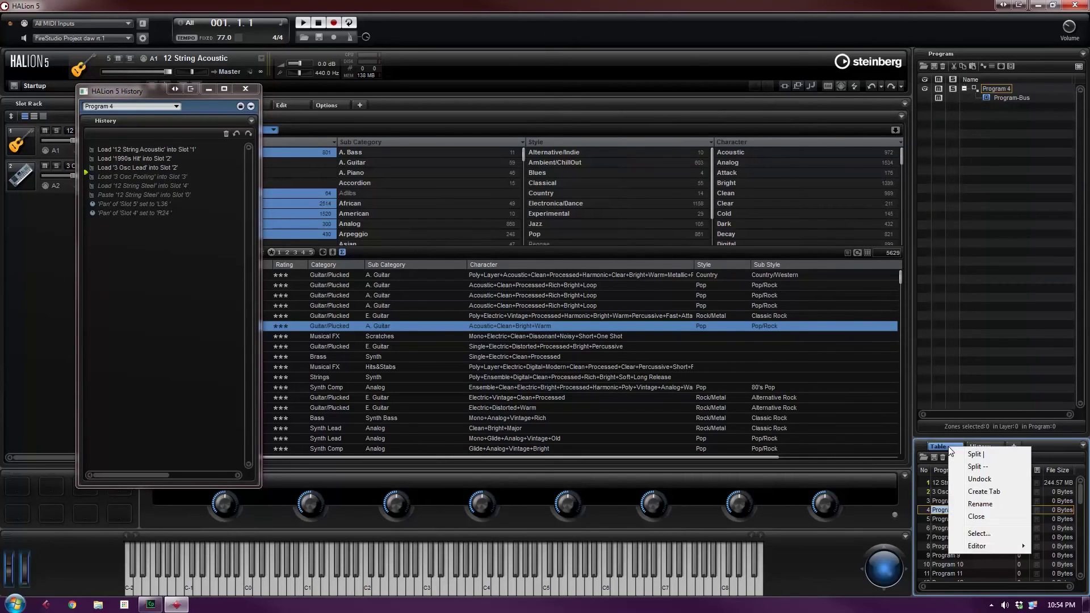
{"action": "left_click", "coordinate": [979, 516]}
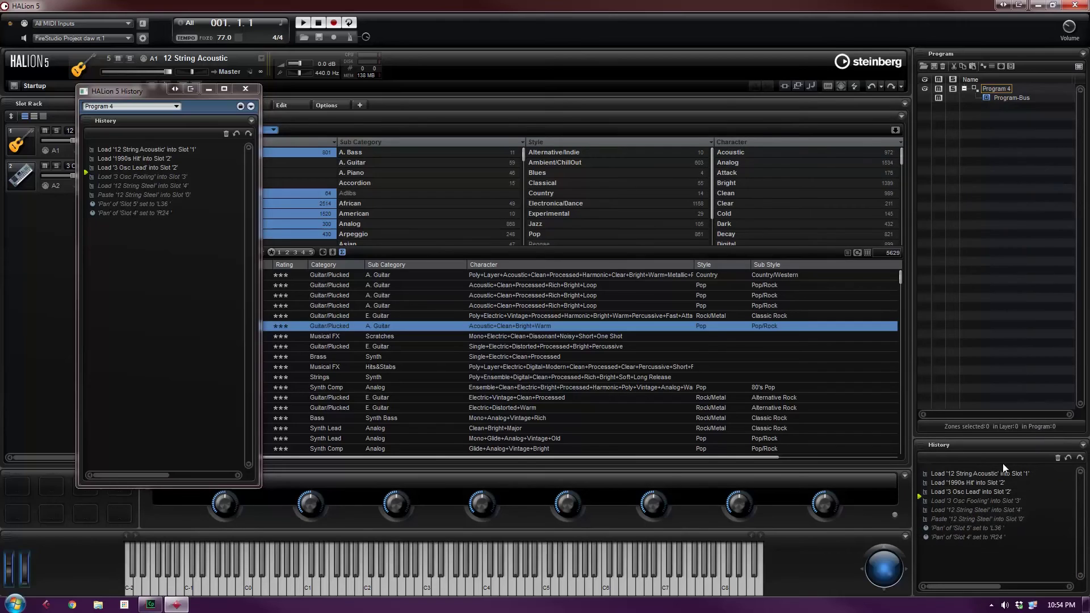
{"action": "left_click", "coordinate": [1083, 445]}
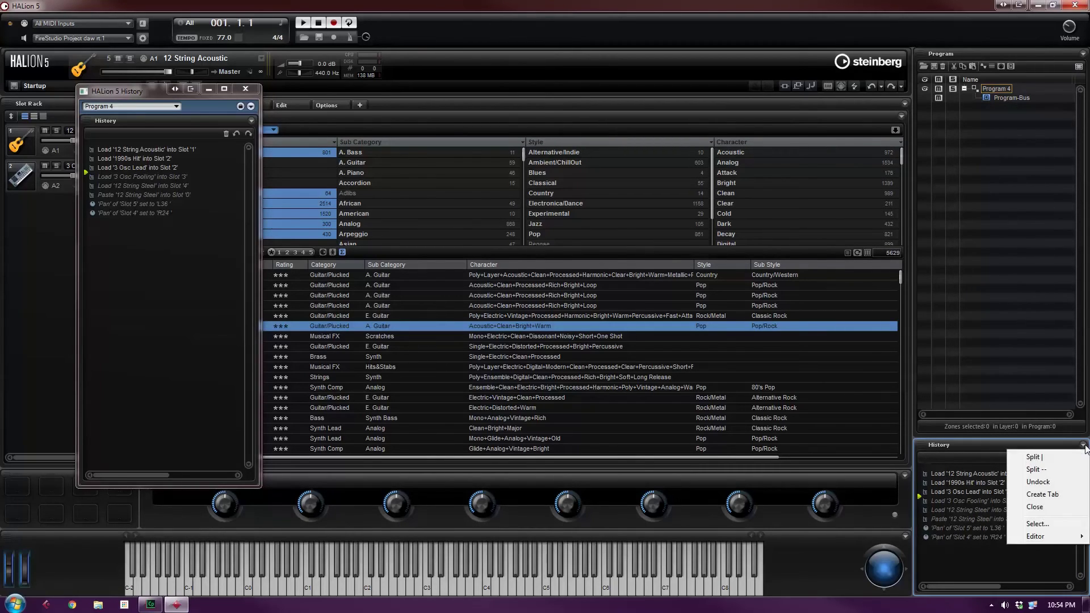
{"action": "left_click", "coordinate": [1053, 495]}
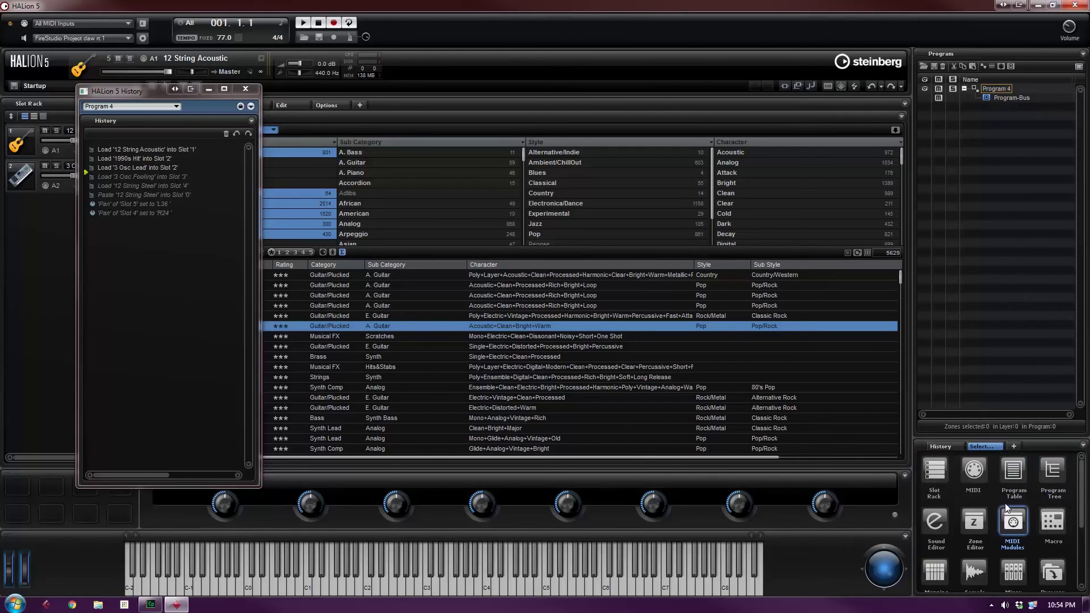
{"action": "left_click", "coordinate": [1016, 474]}
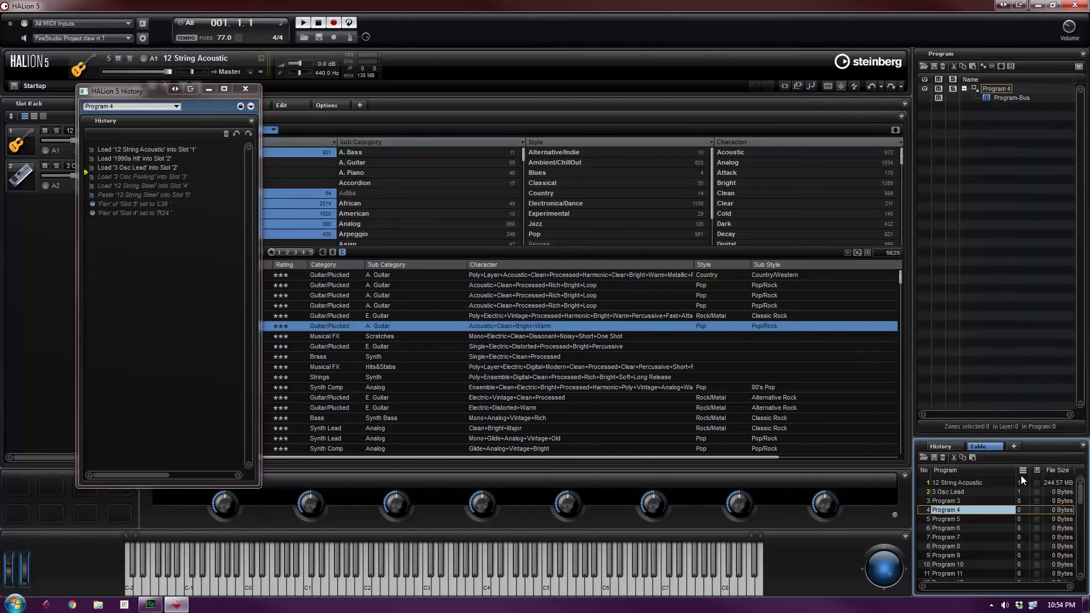
Close the docked History tab so only the Program Table remains.
{"action": "left_click", "coordinate": [947, 446]}
{"action": "right_click", "coordinate": [947, 446]}
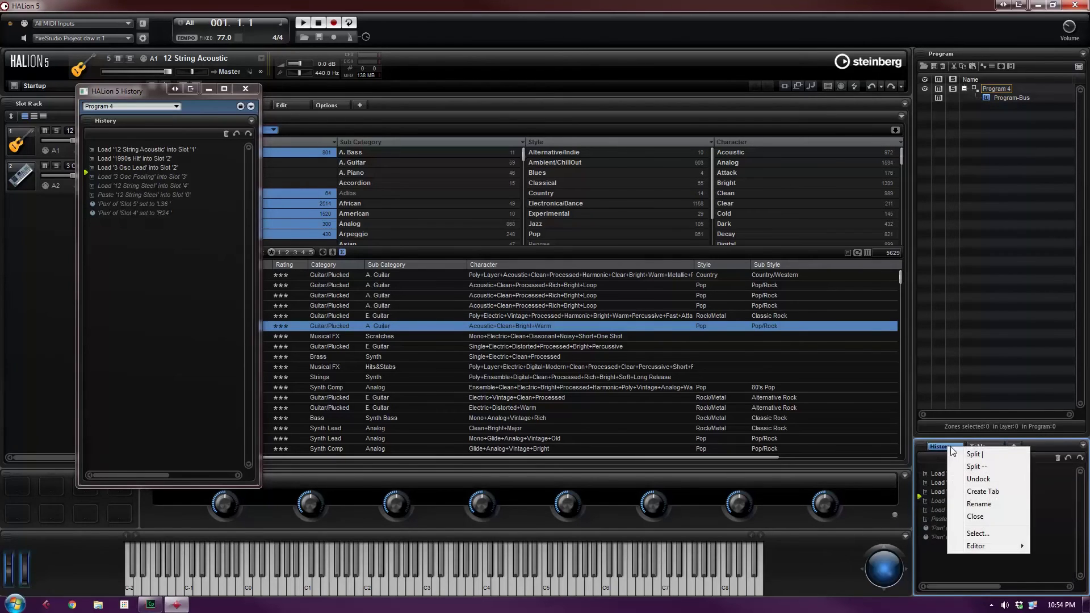
{"action": "left_click", "coordinate": [976, 516]}
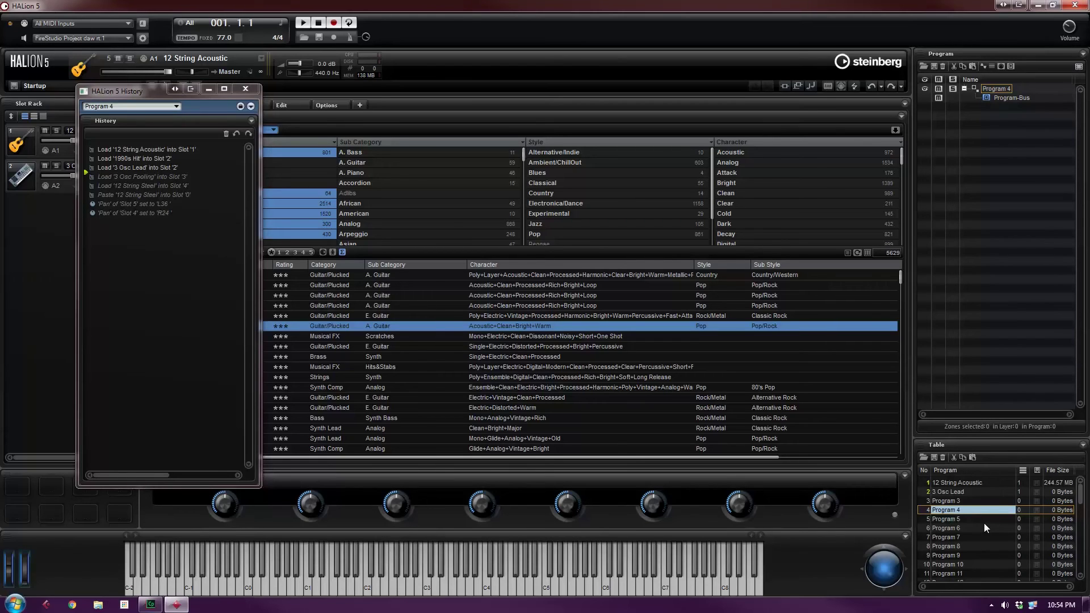
Pull the Program panel out of its dock and close the floating History window.
{"action": "left_click", "coordinate": [984, 445]}
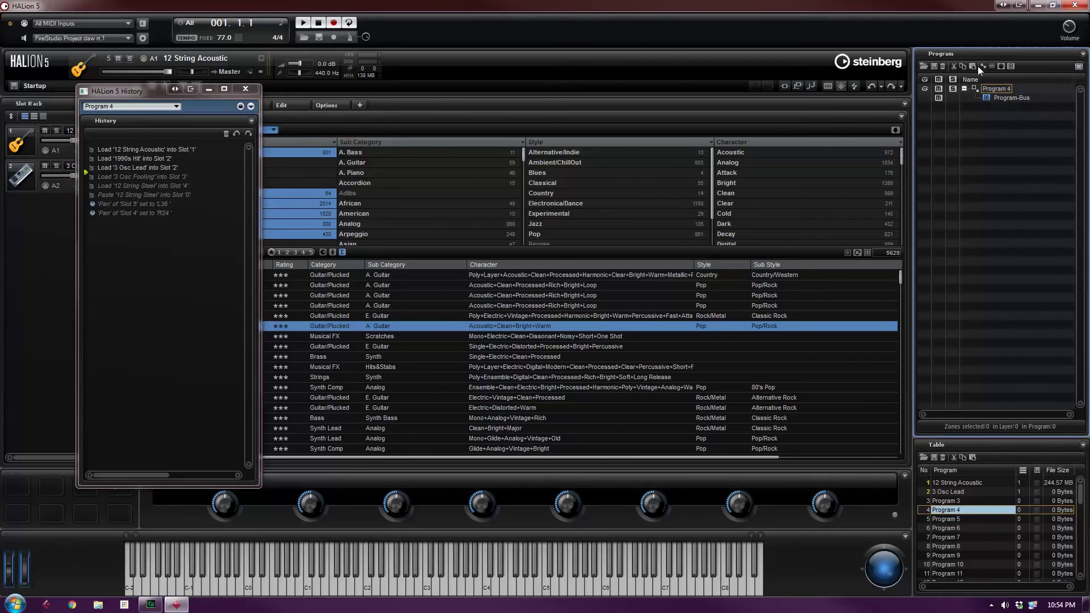
{"action": "left_click_drag", "start_coordinate": [924, 54], "coordinate": [227, 273]}
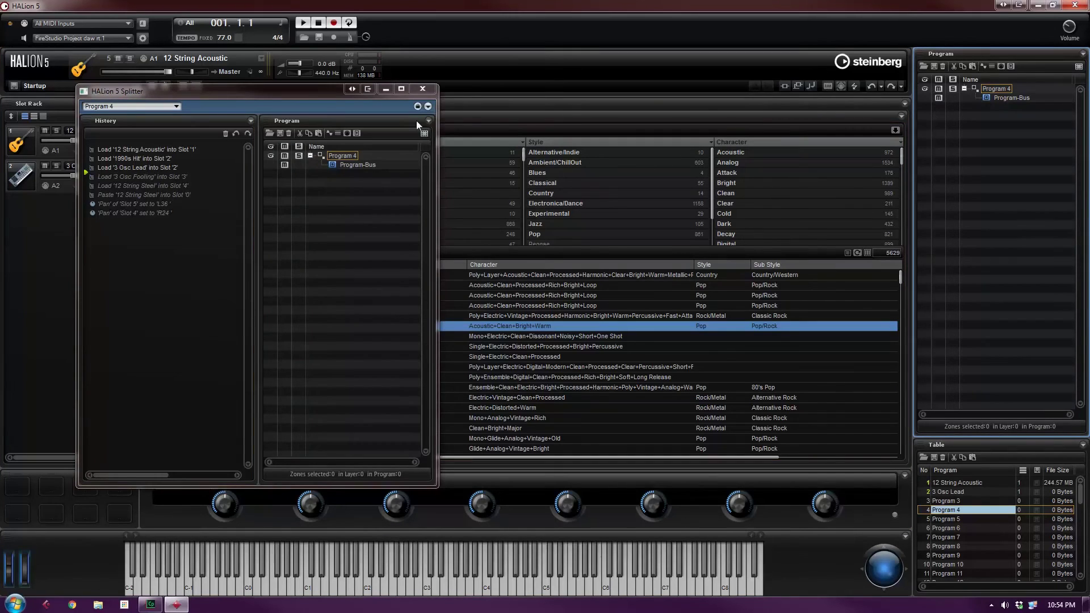
{"action": "left_click", "coordinate": [423, 89]}
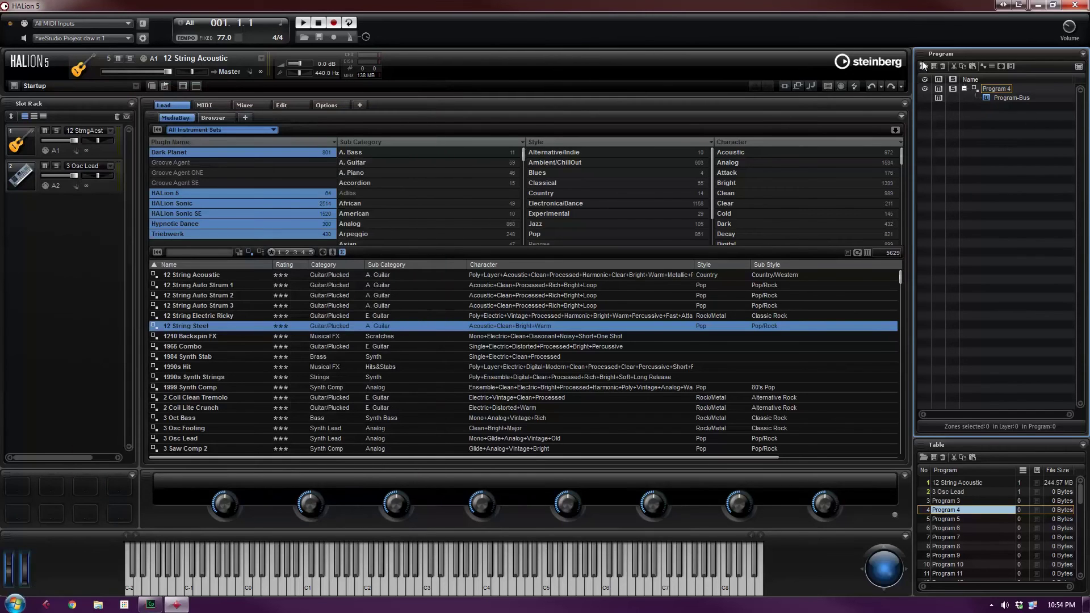
Dock the Program tree on the left, MediaBay on the right, and QC knobs as a central tab.
{"action": "left_click_drag", "start_coordinate": [923, 66], "coordinate": [84, 269]}
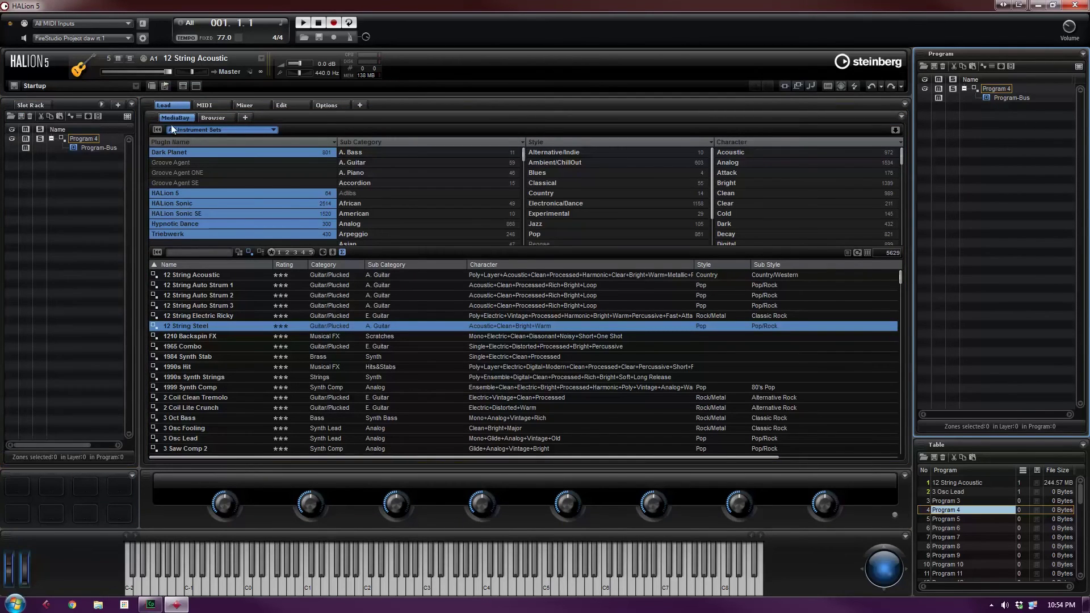
{"action": "left_click_drag", "start_coordinate": [152, 114], "coordinate": [937, 295]}
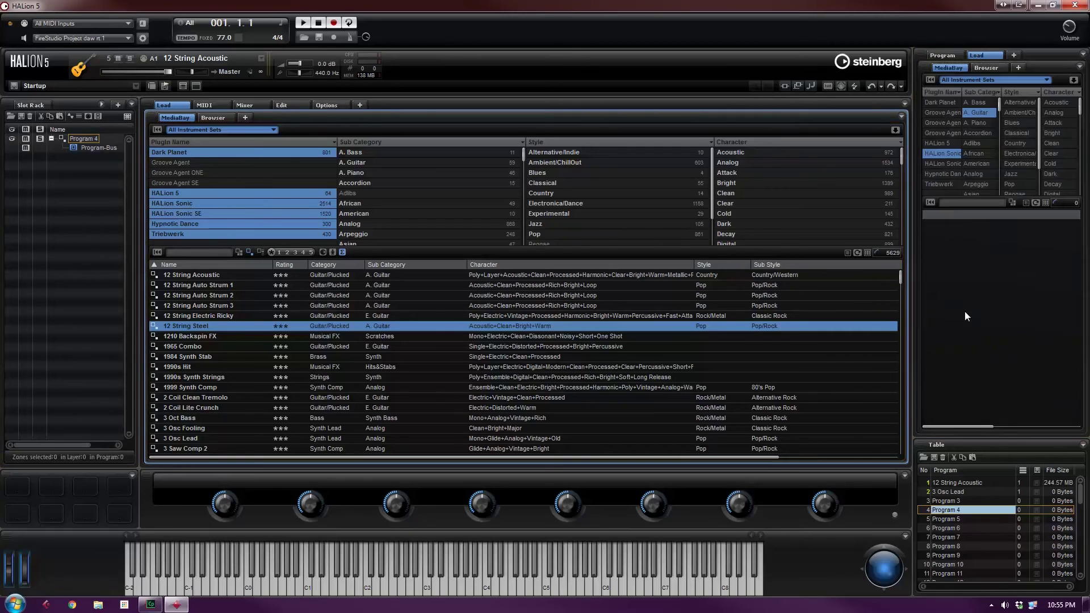
{"action": "left_click_drag", "start_coordinate": [922, 445], "coordinate": [695, 538]}
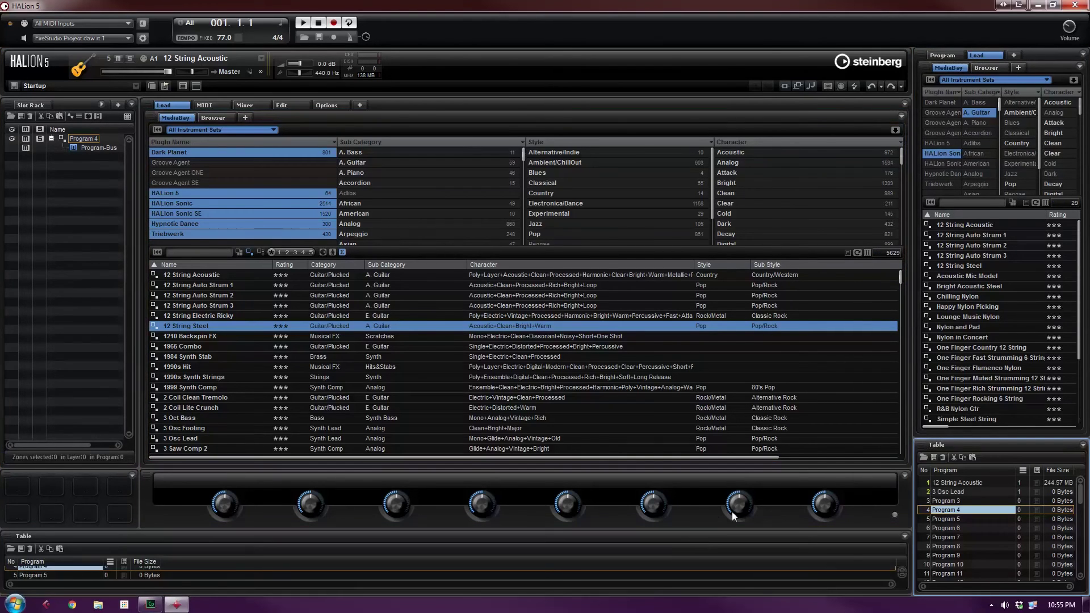
{"action": "left_click_drag", "start_coordinate": [150, 481], "coordinate": [490, 328]}
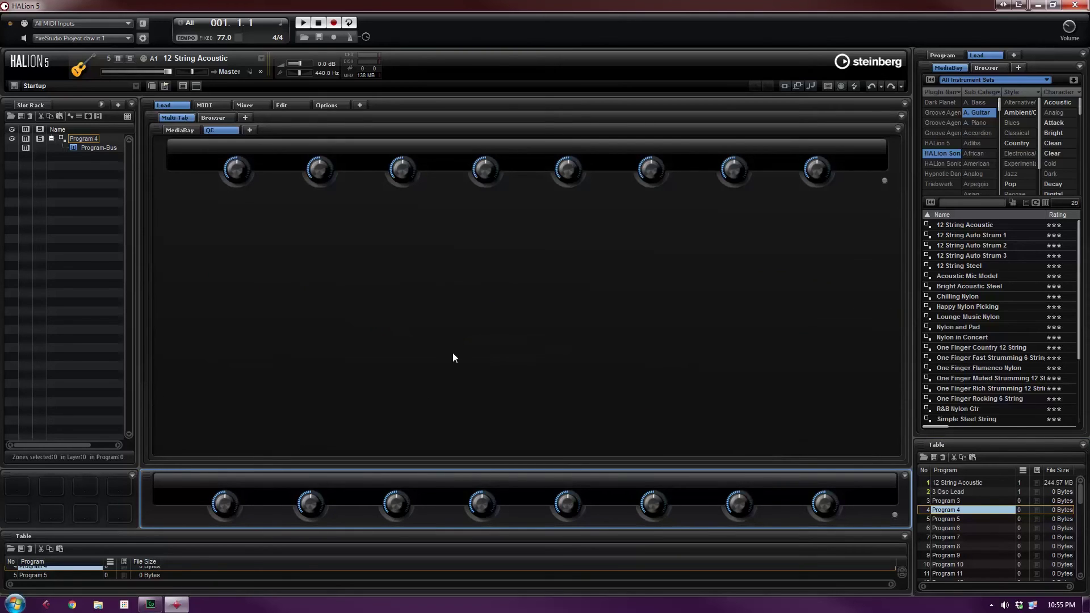
Apply the --Default-- screen set, maximize the window, and widen the MediaBay pane.
{"action": "left_click", "coordinate": [182, 87]}
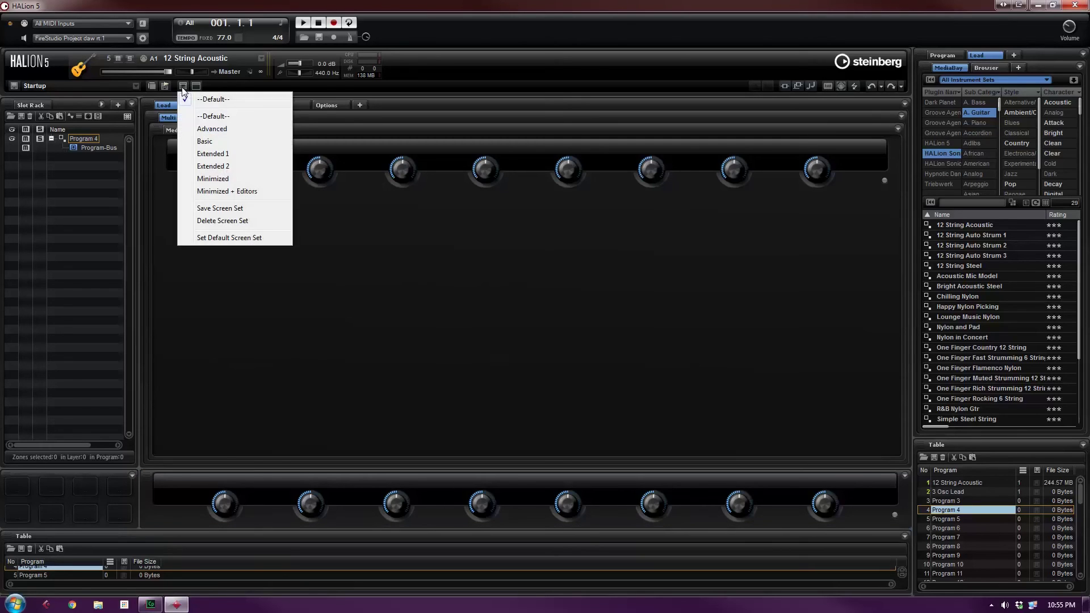
{"action": "left_click", "coordinate": [221, 116]}
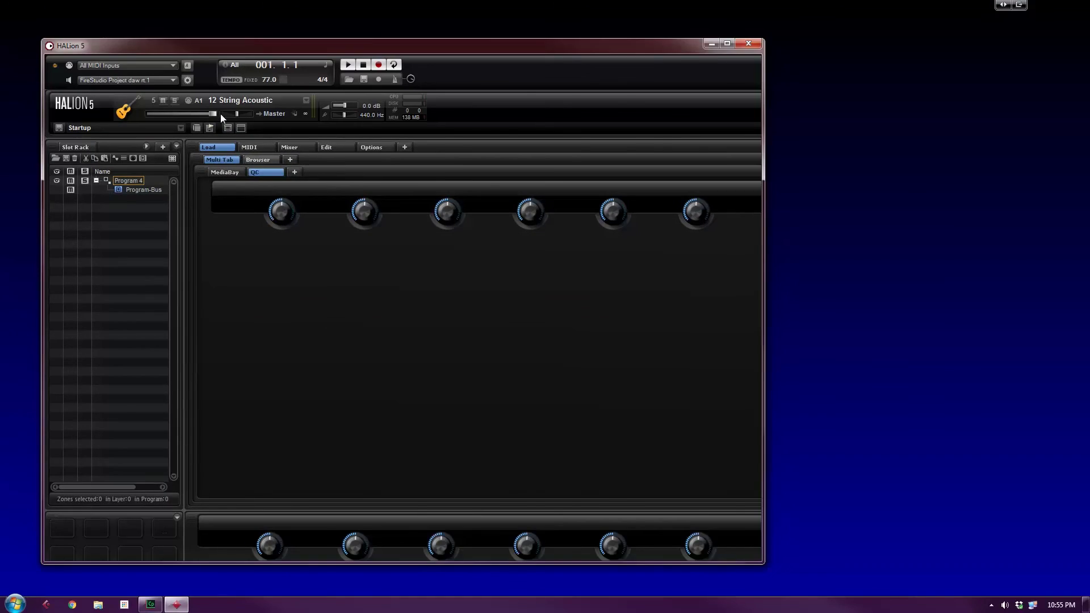
{"action": "double_click", "coordinate": [274, 50]}
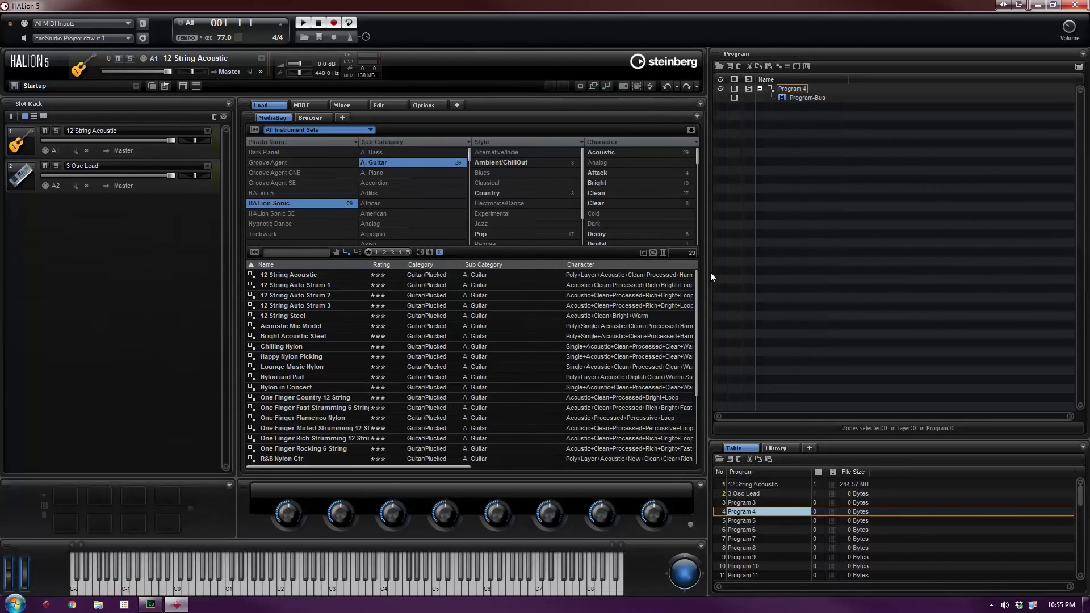
{"action": "left_click_drag", "start_coordinate": [710, 271], "coordinate": [844, 271]}
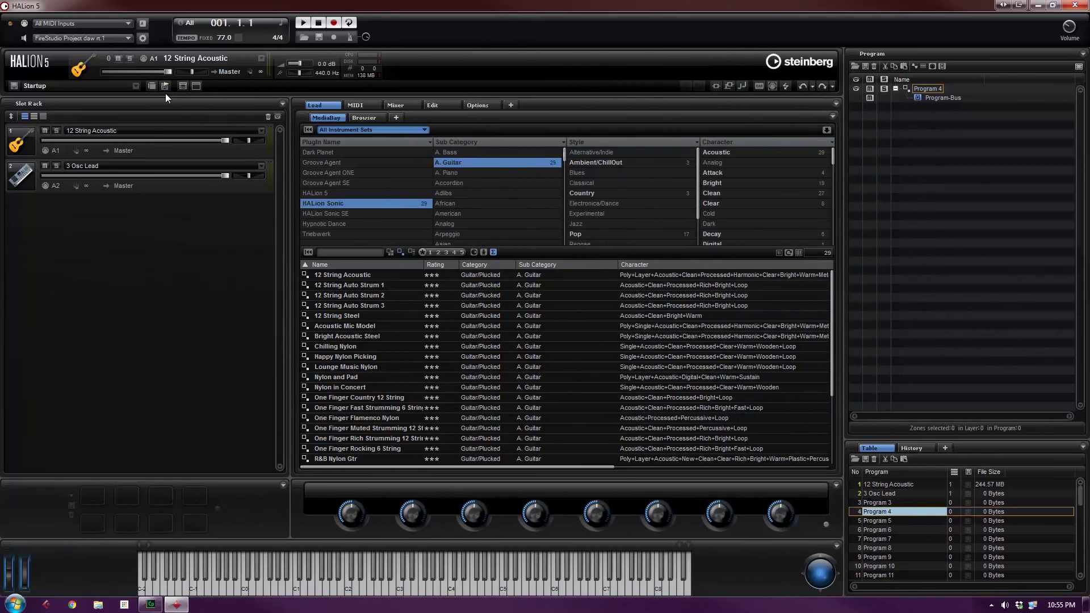
Switch the screen set to Basic, then Advanced, then Minimized + Editors.
{"action": "left_click", "coordinate": [182, 86]}
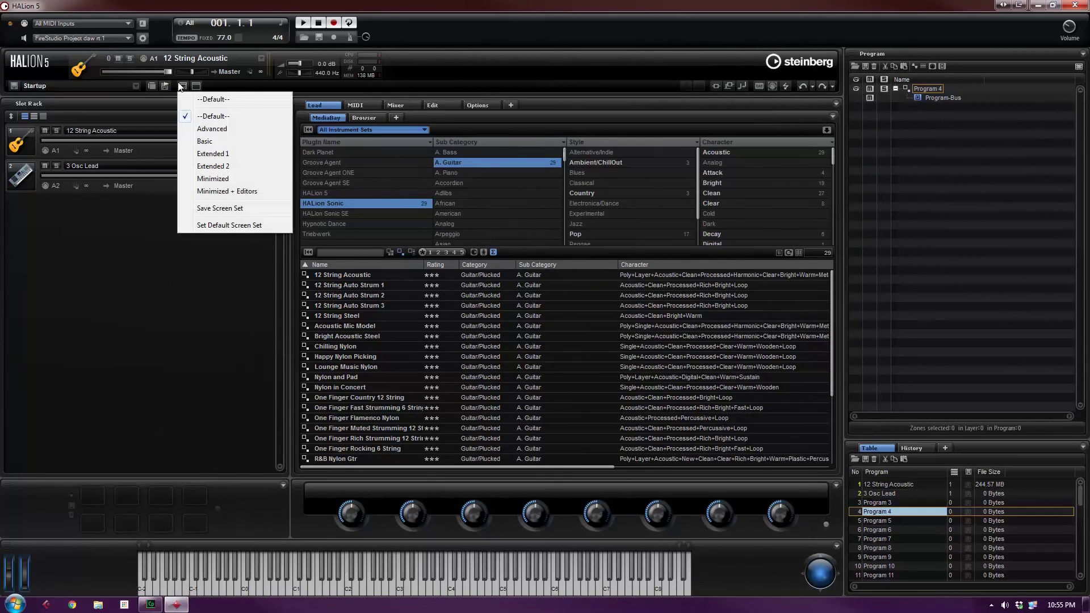
{"action": "left_click", "coordinate": [205, 141]}
{"action": "mouse_move", "coordinate": [214, 117]}
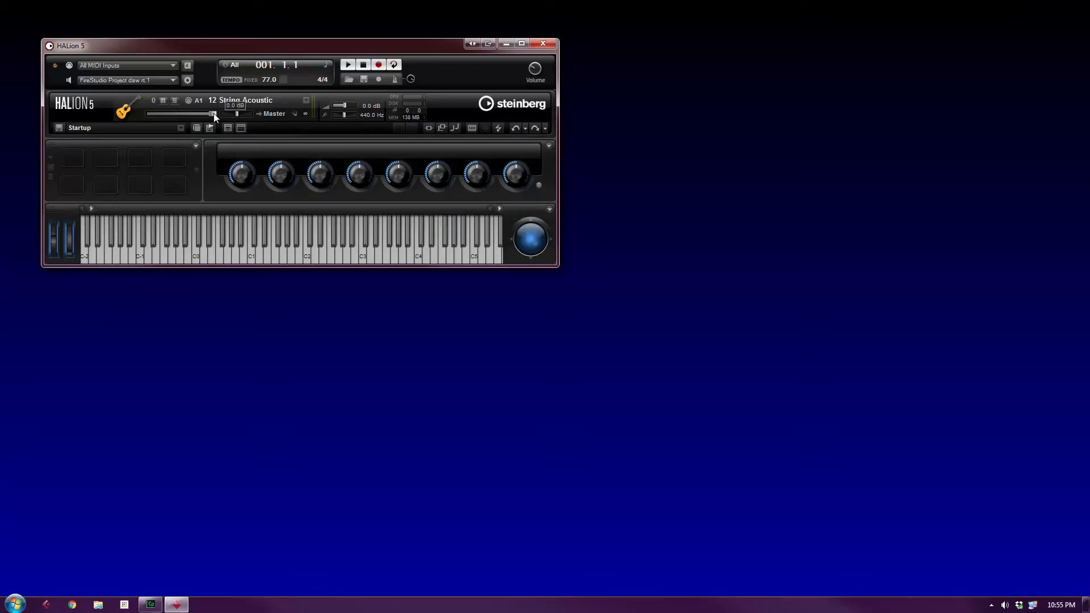
{"action": "left_click", "coordinate": [227, 129]}
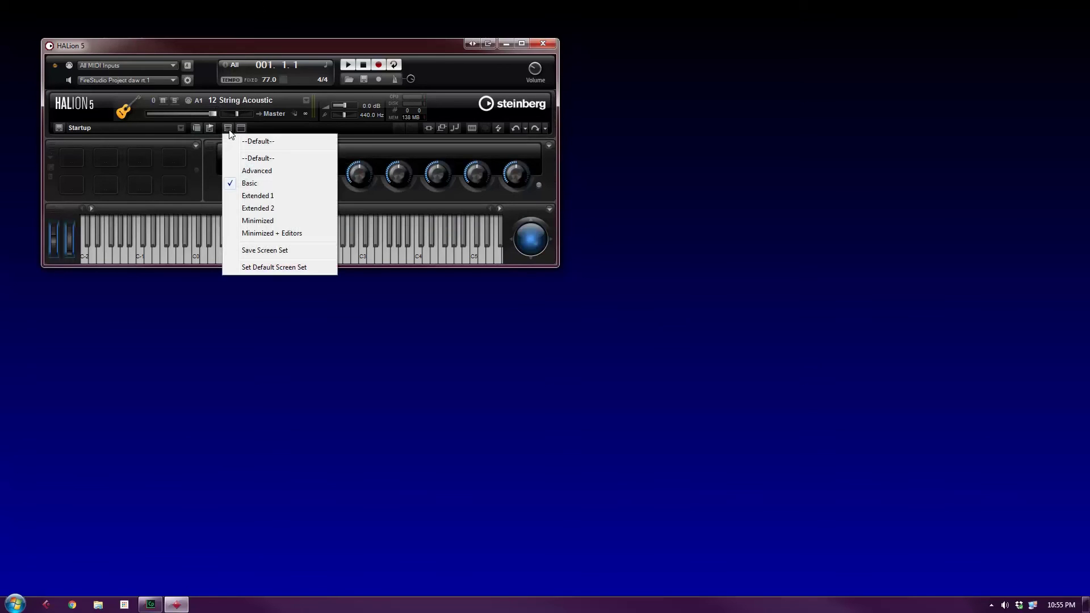
{"action": "left_click", "coordinate": [259, 171]}
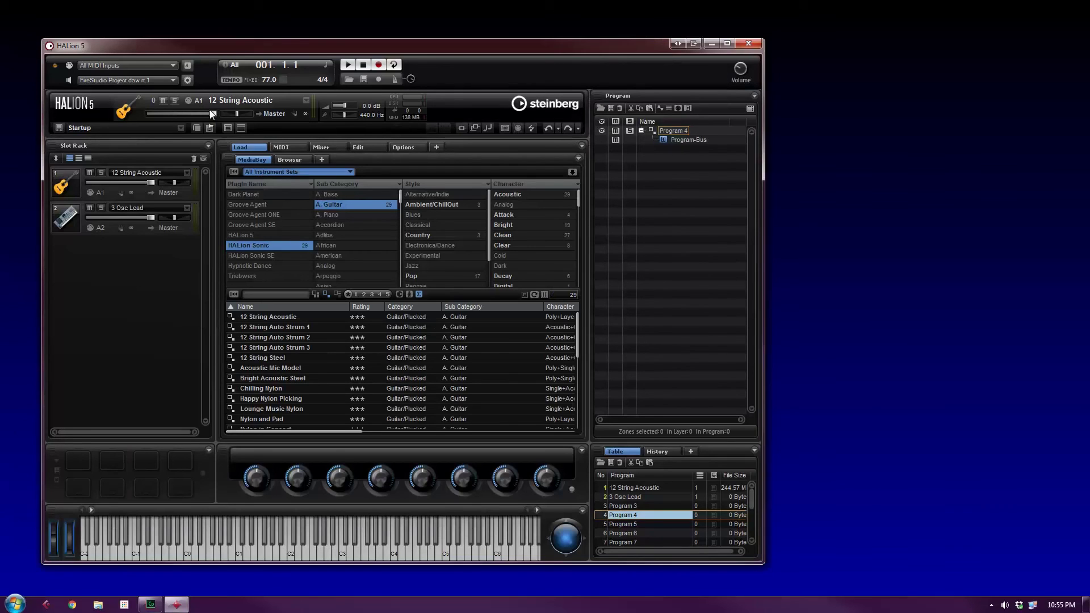
{"action": "left_click", "coordinate": [227, 130]}
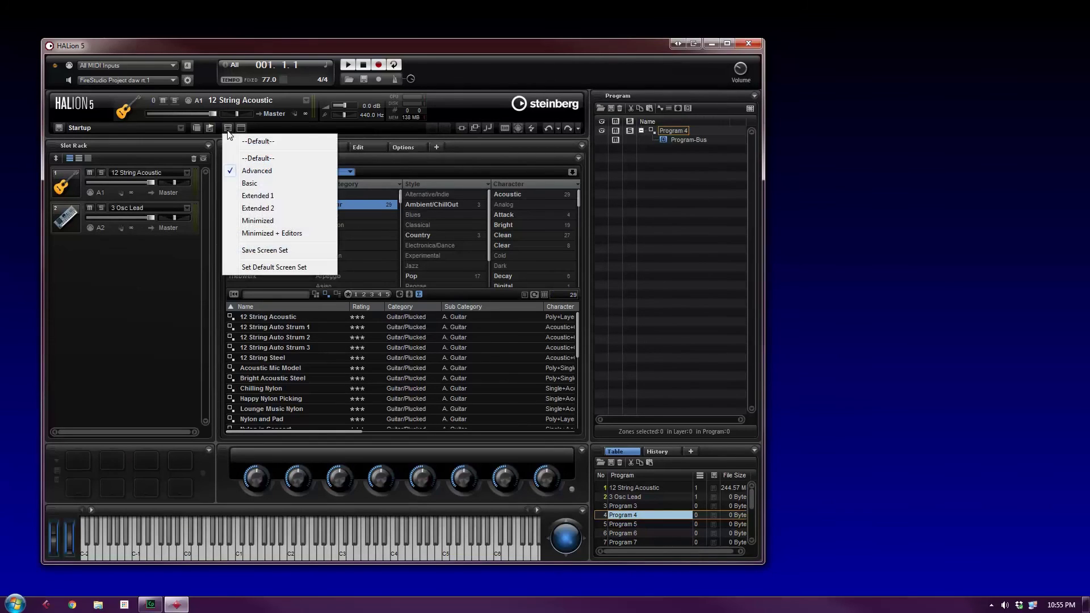
{"action": "left_click", "coordinate": [264, 232]}
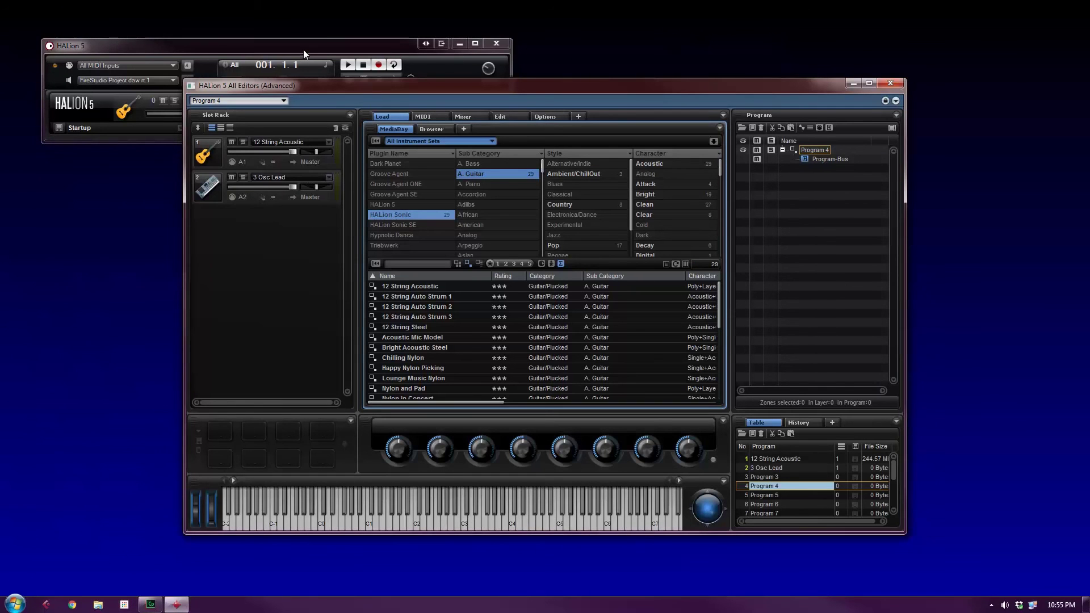
Move the All Editors window down and right, then return to the --Default-- screen set.
{"action": "left_click_drag", "start_coordinate": [397, 86], "coordinate": [530, 135]}
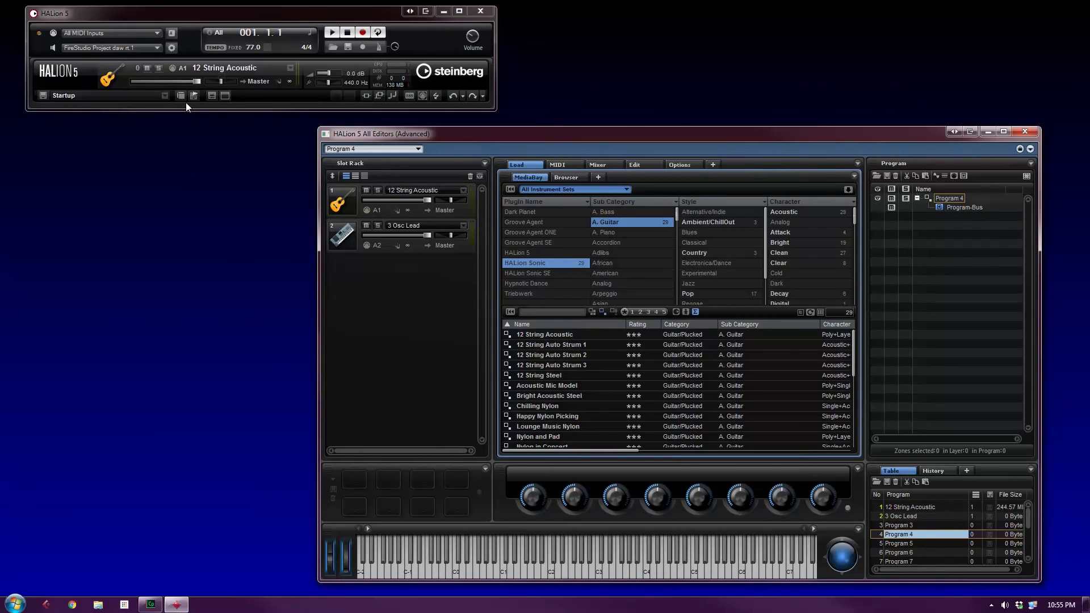
{"action": "left_click", "coordinate": [213, 96]}
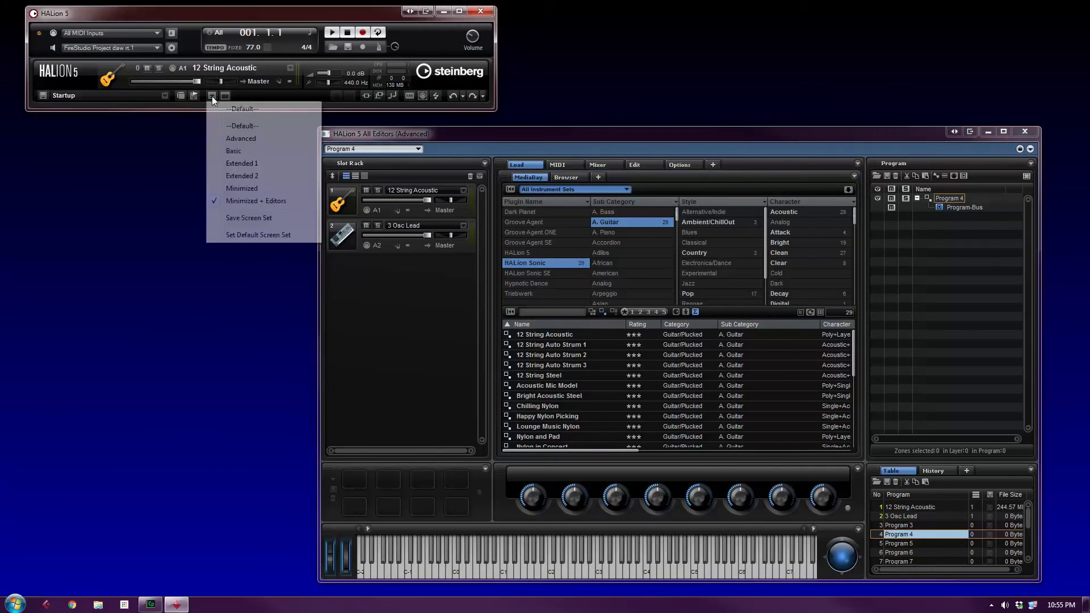
{"action": "left_click", "coordinate": [262, 124]}
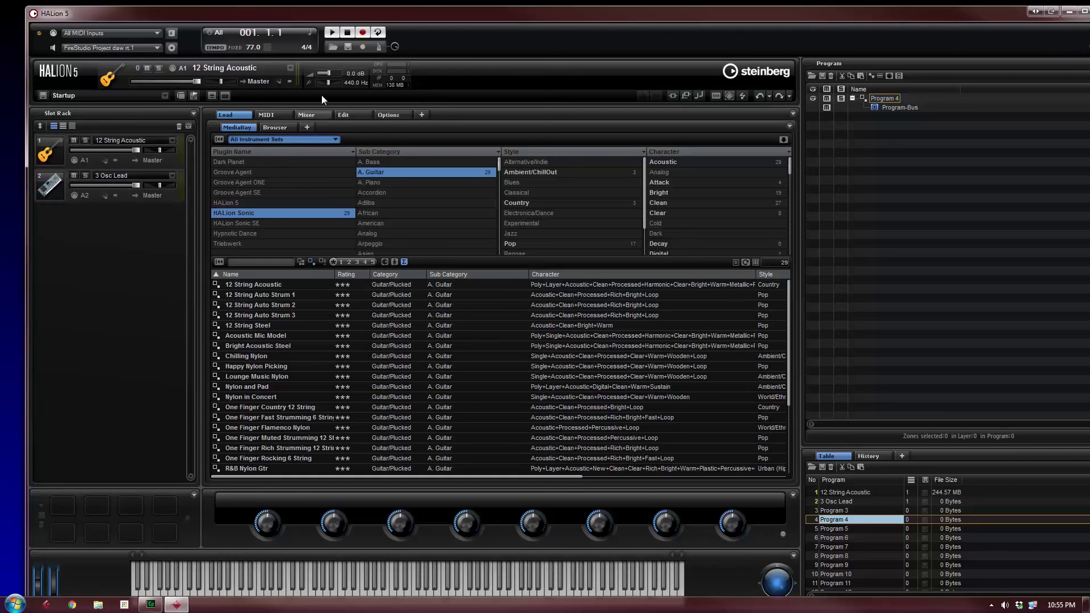